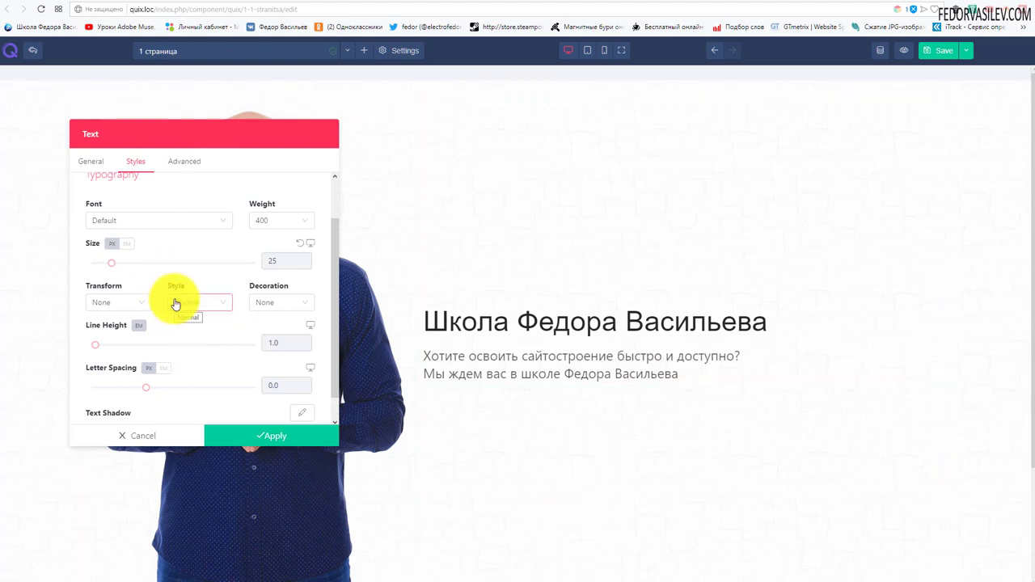
- Apply the text element's style settings and save the page
click(254, 437)
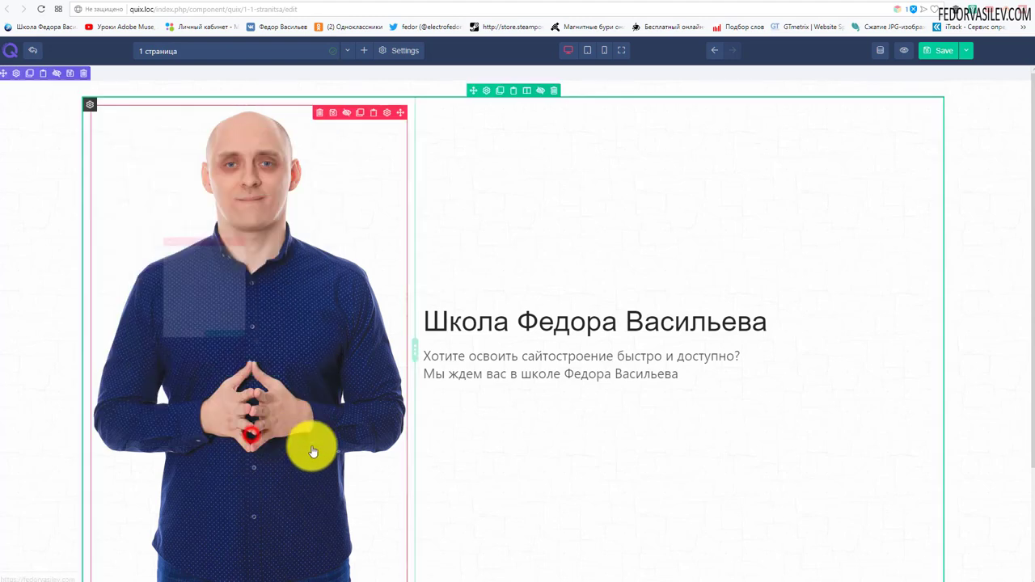
click(934, 55)
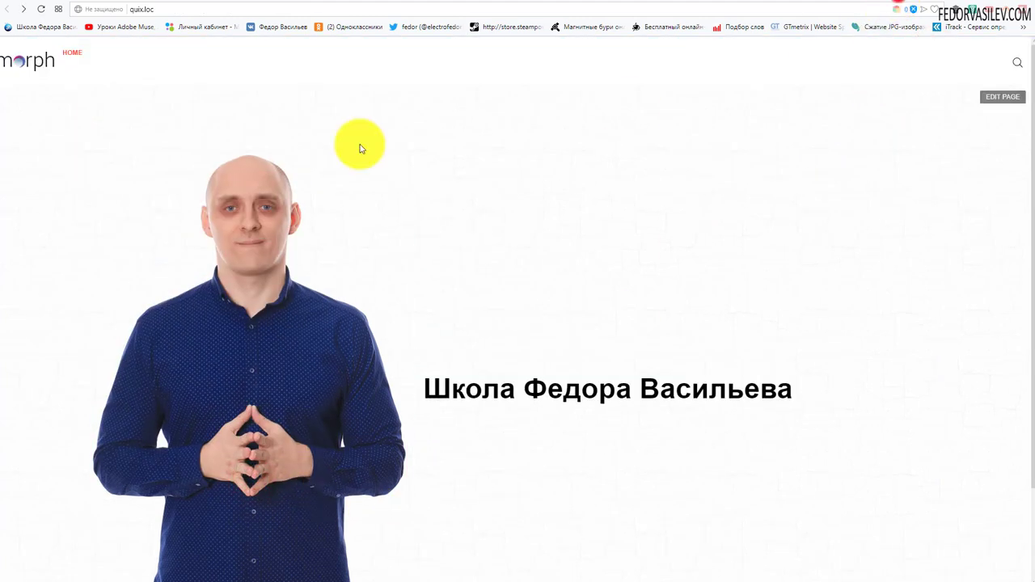
- Reload the published page and check how the heading and text beside the photo appear
click(39, 10)
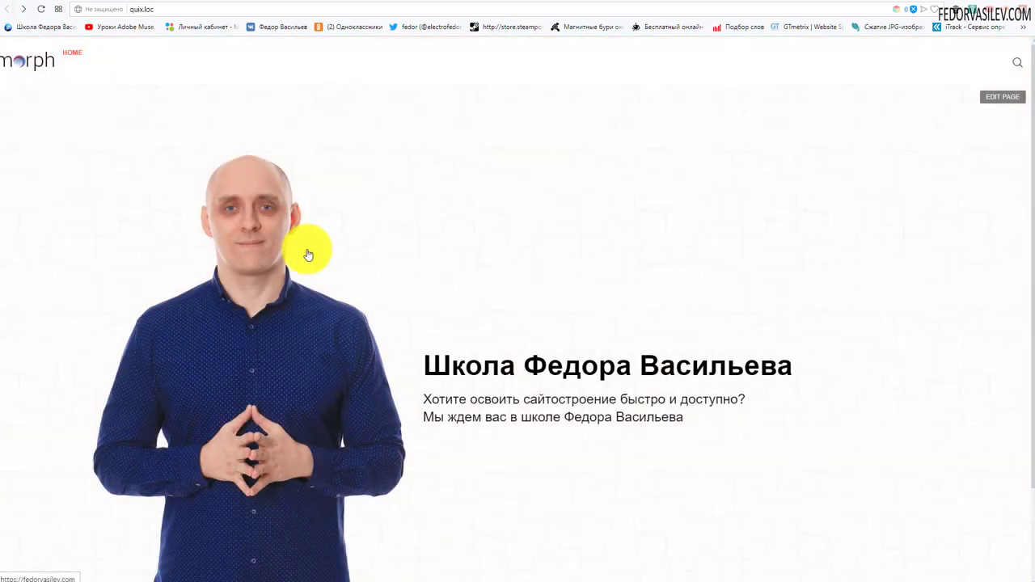
scroll(501, 469, down, 2)
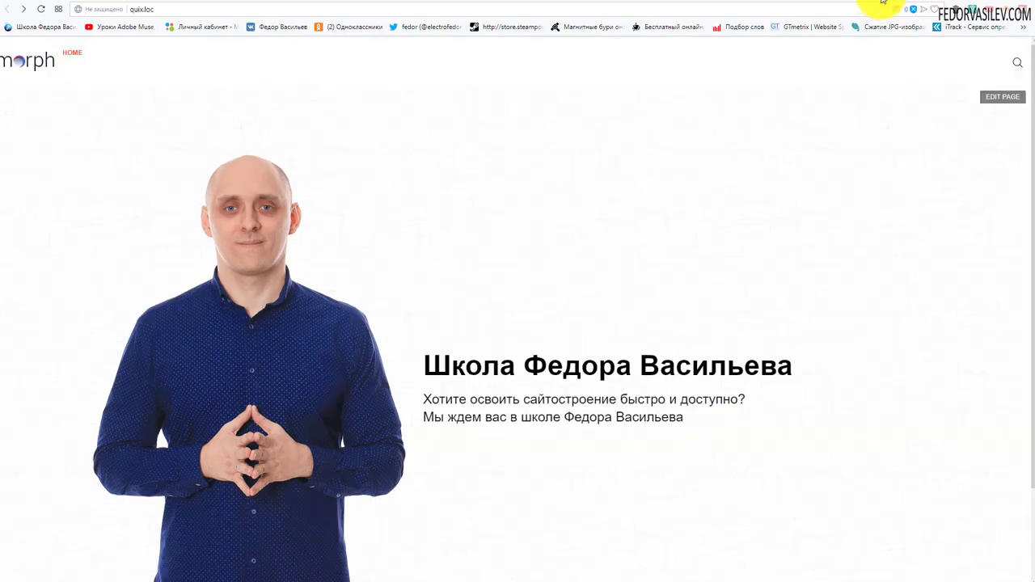
scroll(261, 448, down, 2)
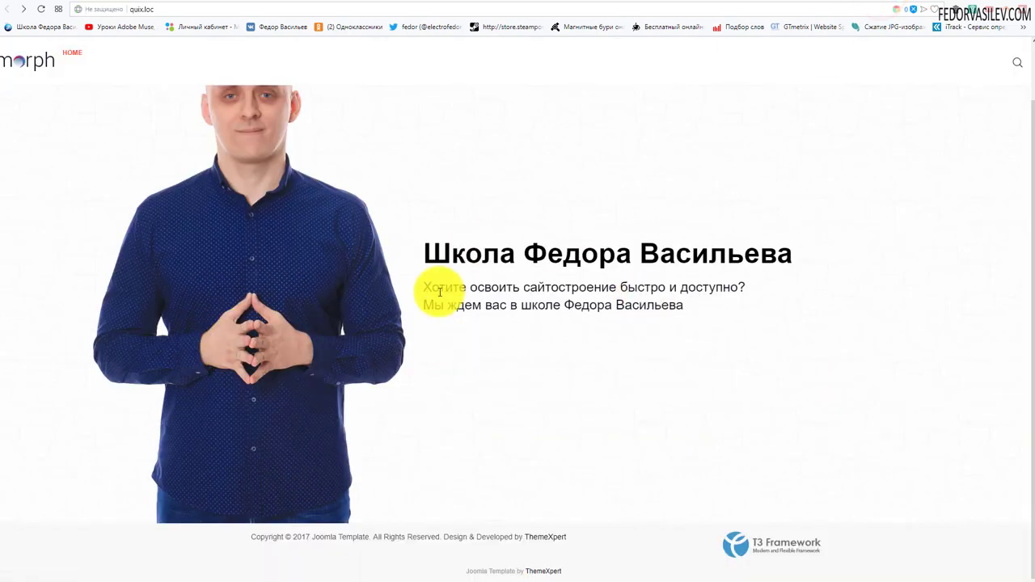
scroll(323, 271, up, 2)
scroll(329, 189, down, 2)
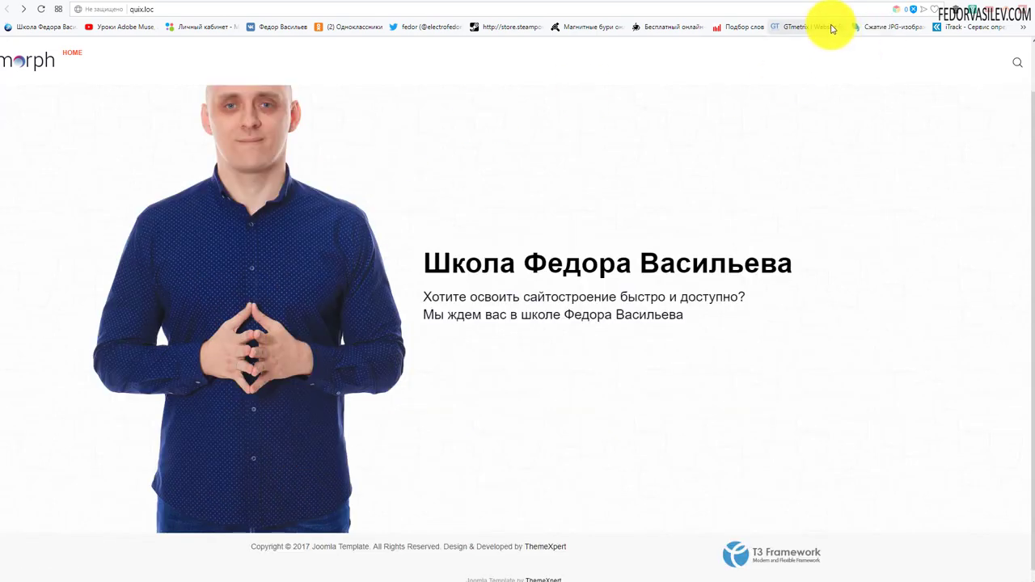
scroll(598, 212, up, 2)
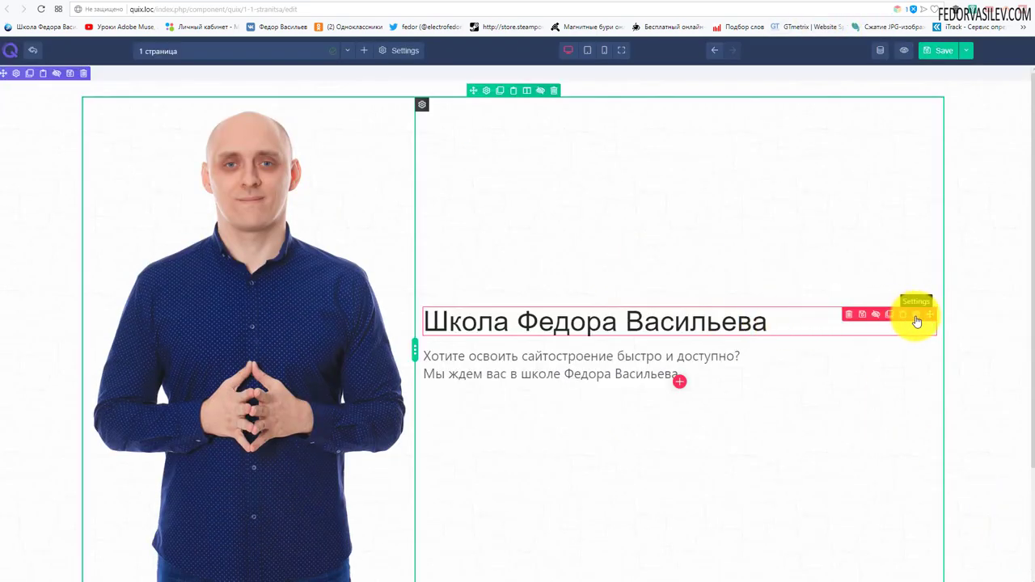
- Right-align the heading element above the two-line text and apply the change
click(916, 320)
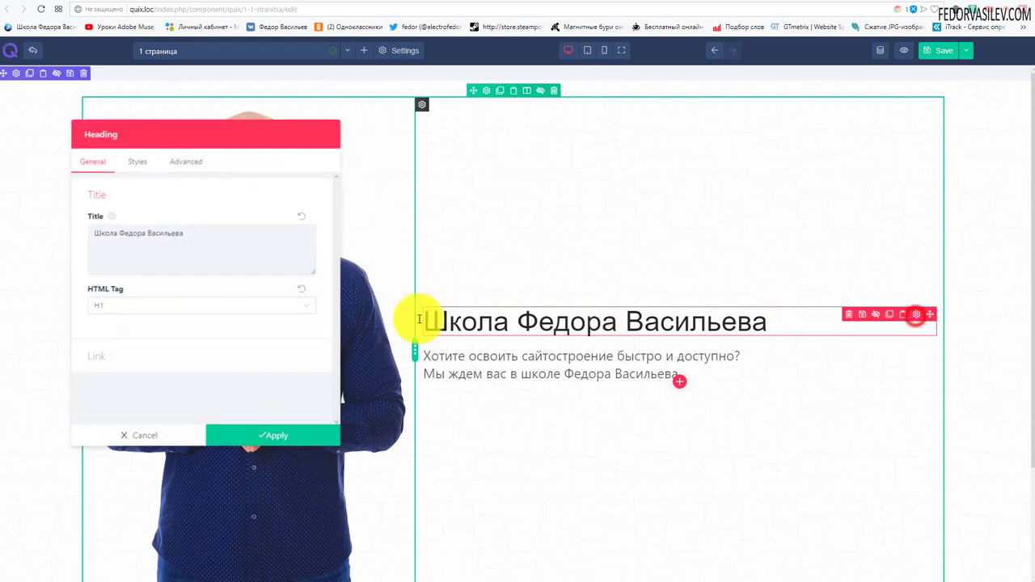
click(134, 162)
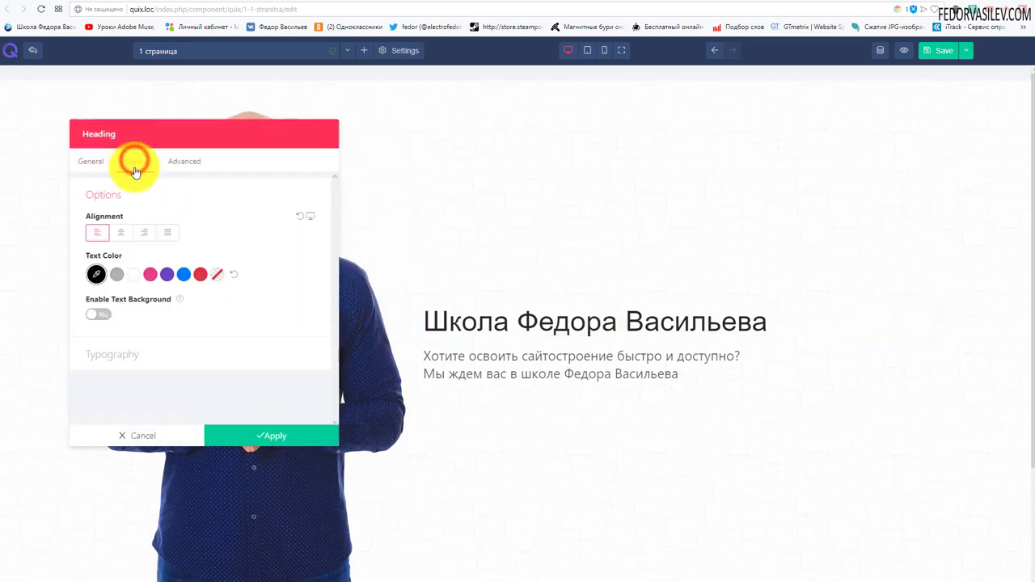
click(145, 234)
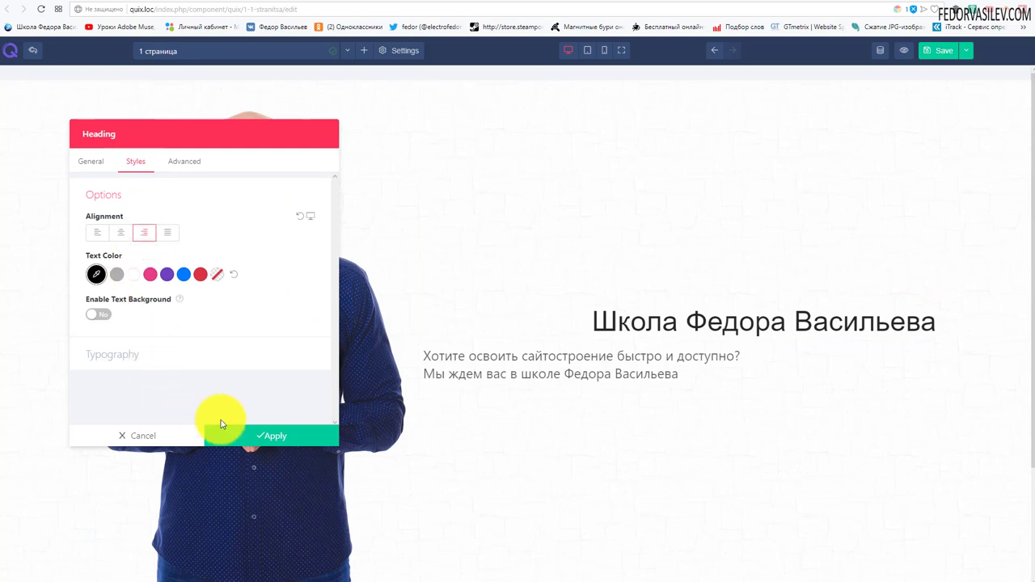
click(243, 435)
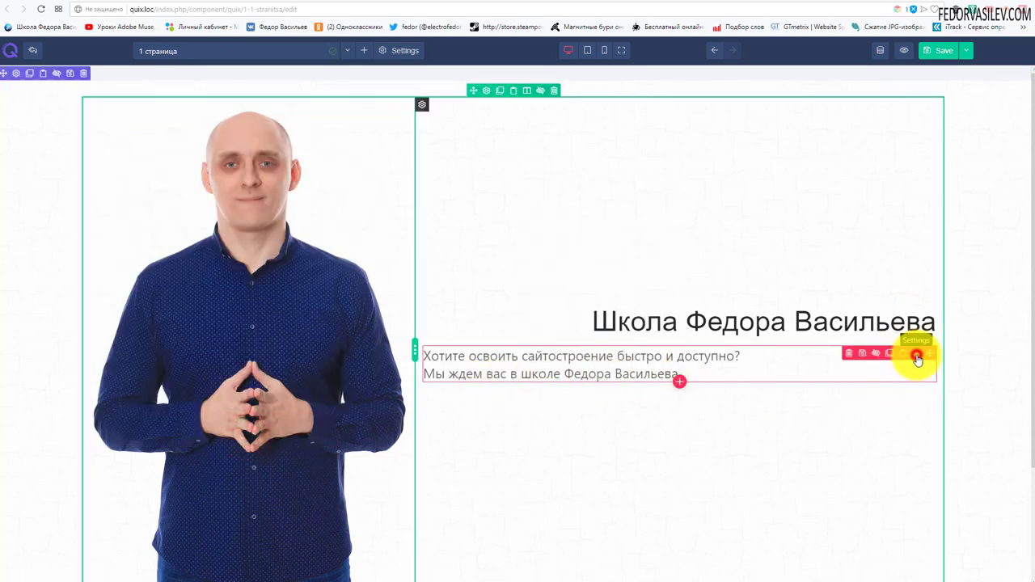
- Right-align the two-line text element under the heading, apply the change and save the page
click(917, 357)
click(136, 165)
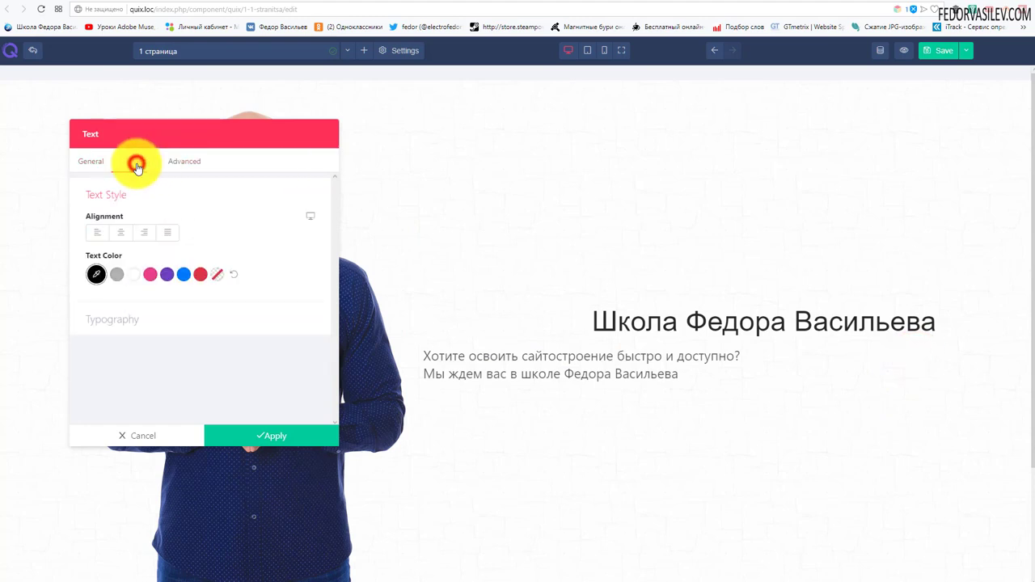
click(145, 233)
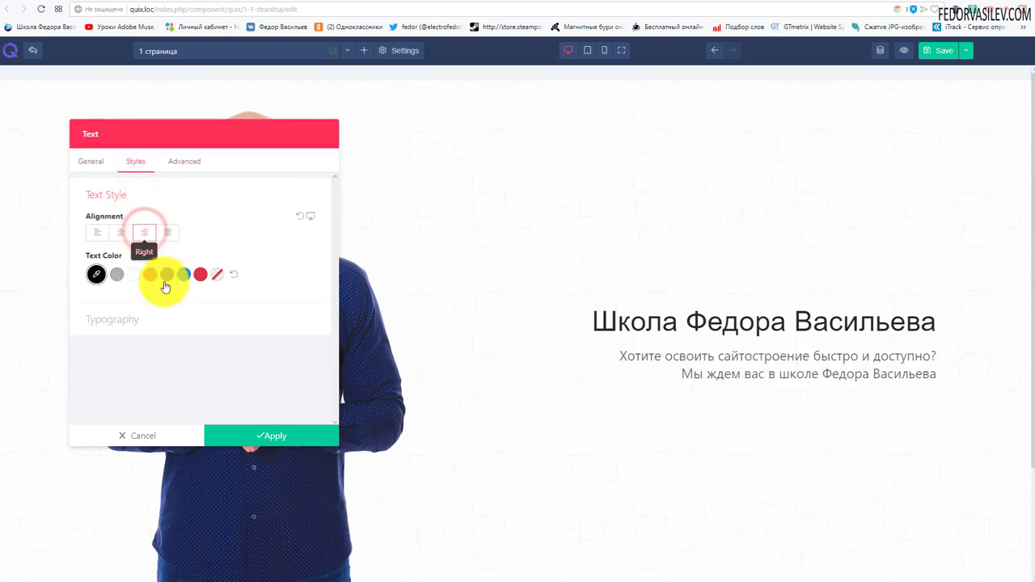
click(241, 434)
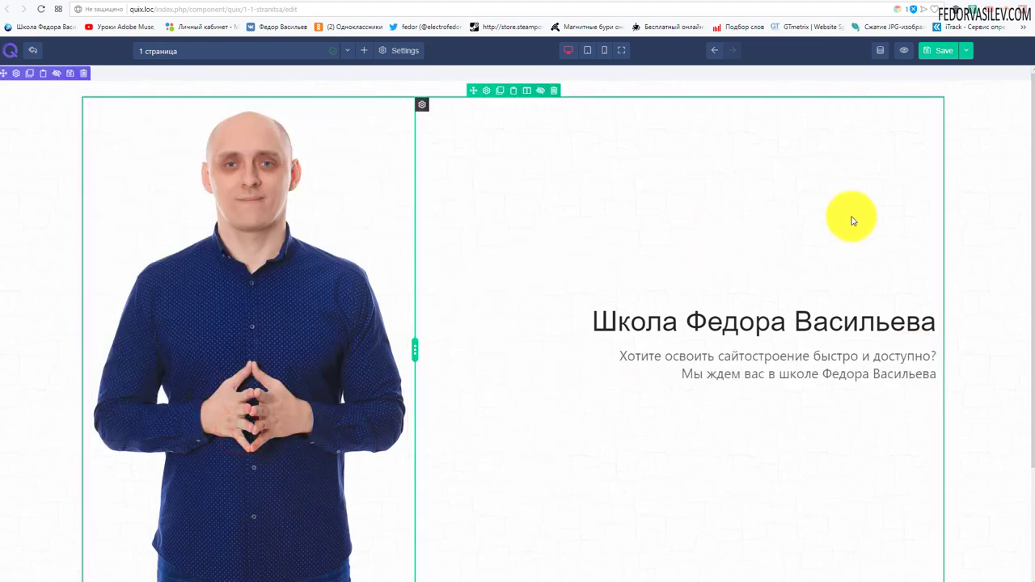
click(941, 50)
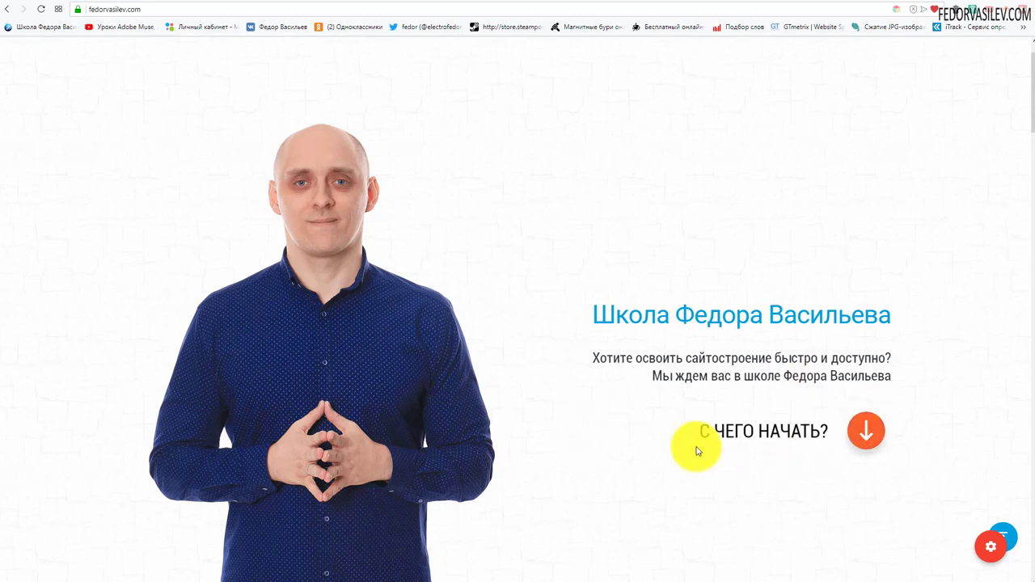
- Back in the page editor, insert a Columns element with two equal columns below the text and widen its left column to about three quarters
click(864, 2)
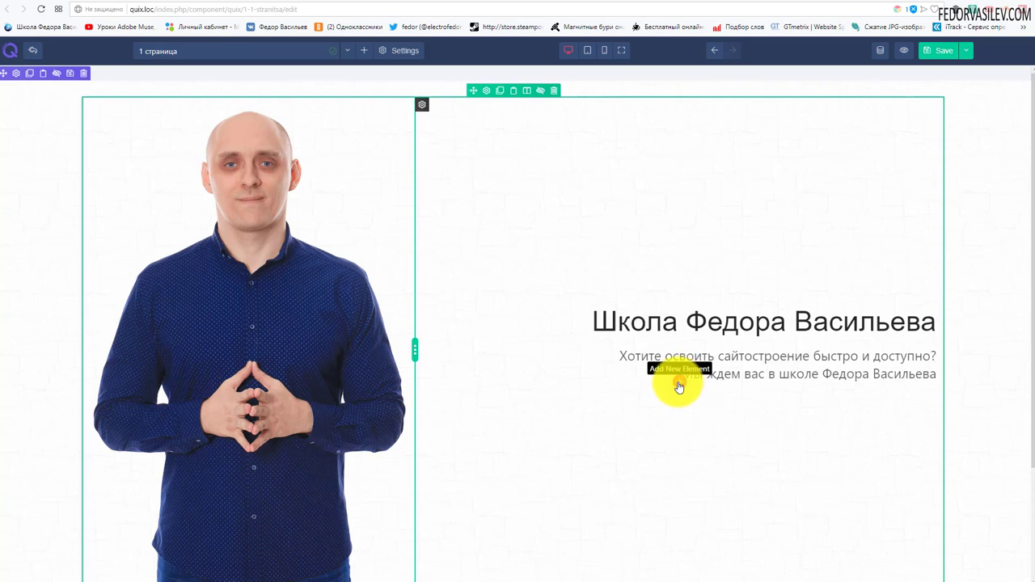
click(680, 387)
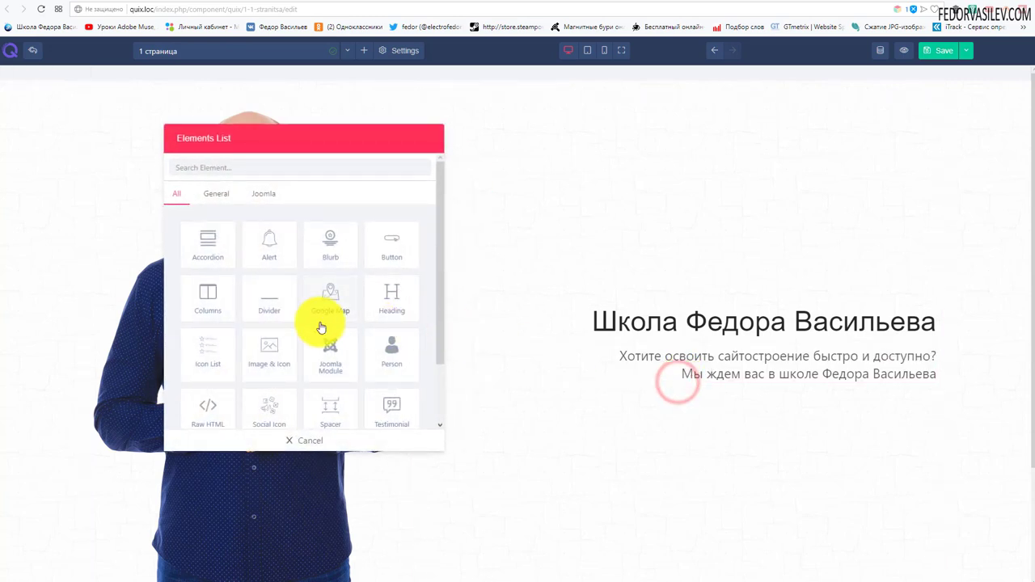
click(204, 296)
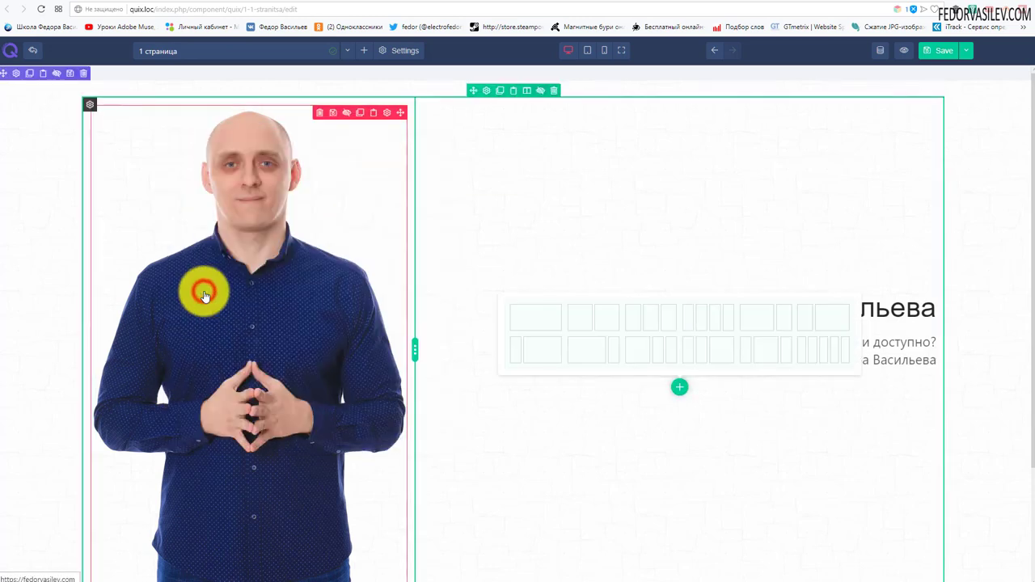
click(583, 323)
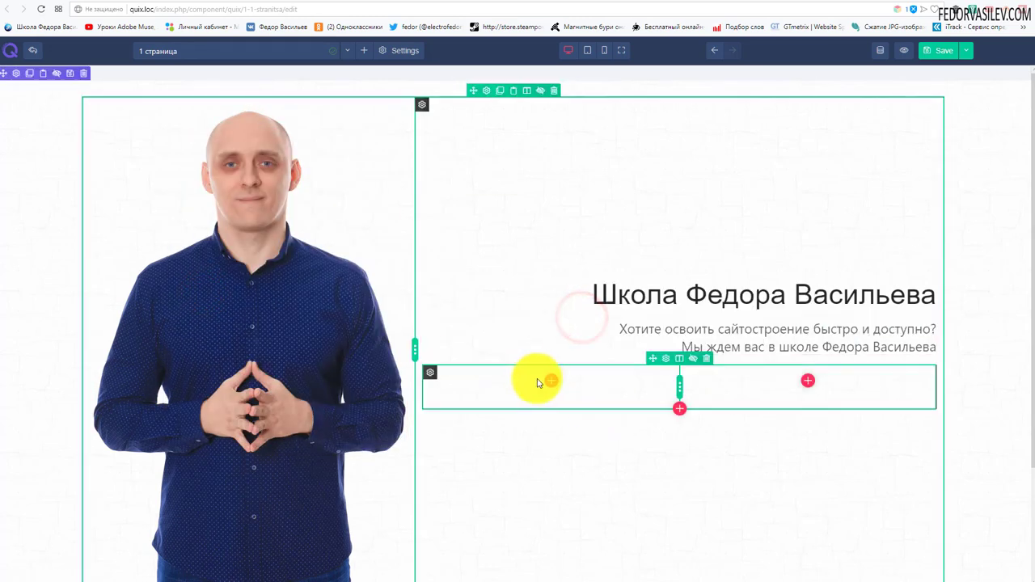
drag(682, 391, 819, 393)
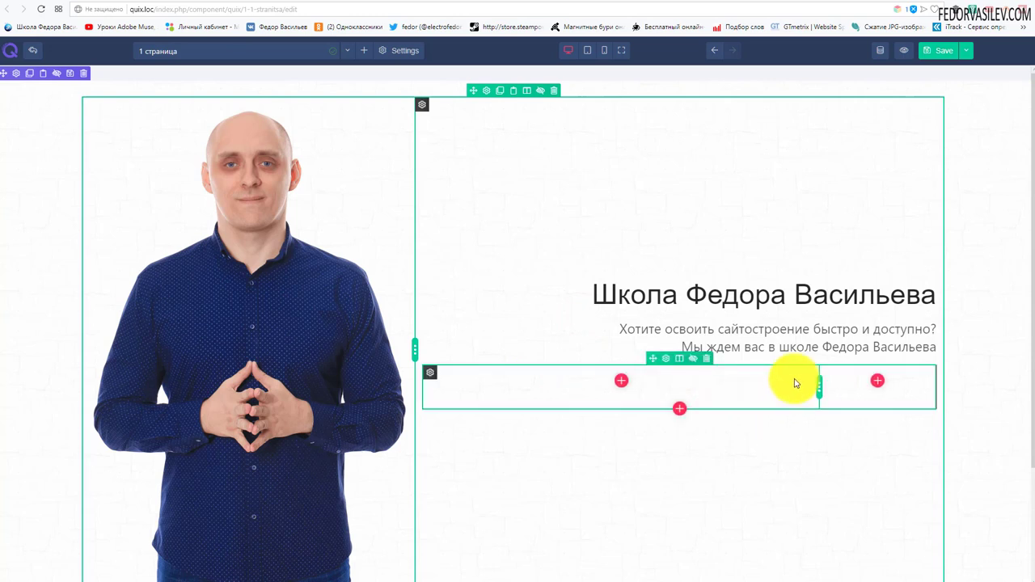
- Add an Image & Icon element to the narrow right column and remove its placeholder image
click(878, 381)
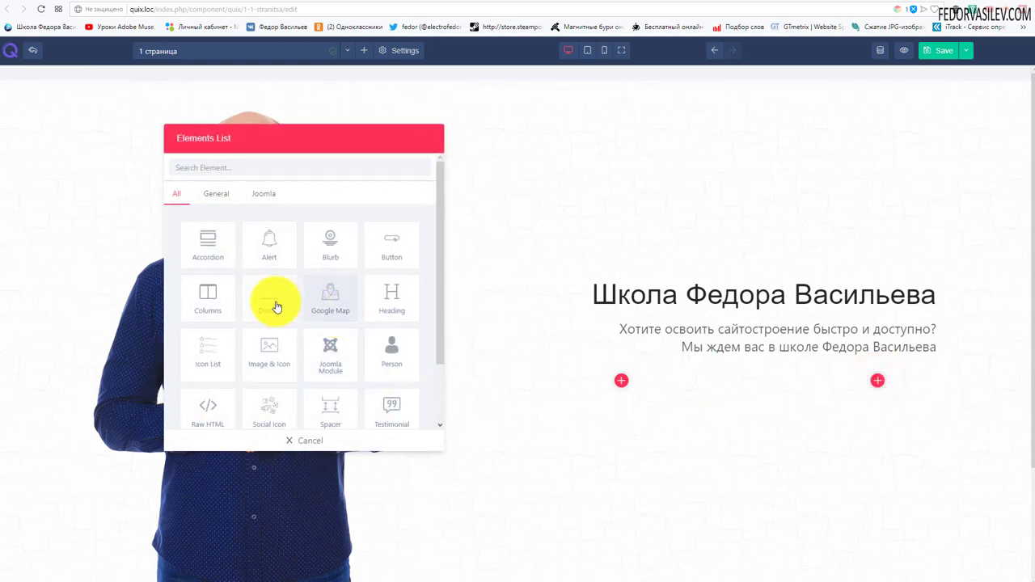
click(269, 356)
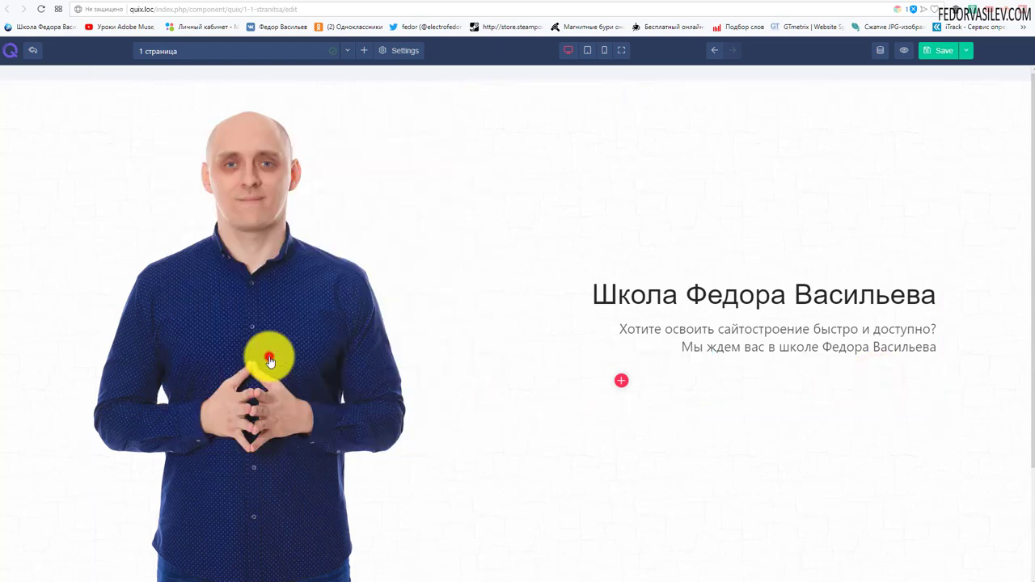
click(714, 255)
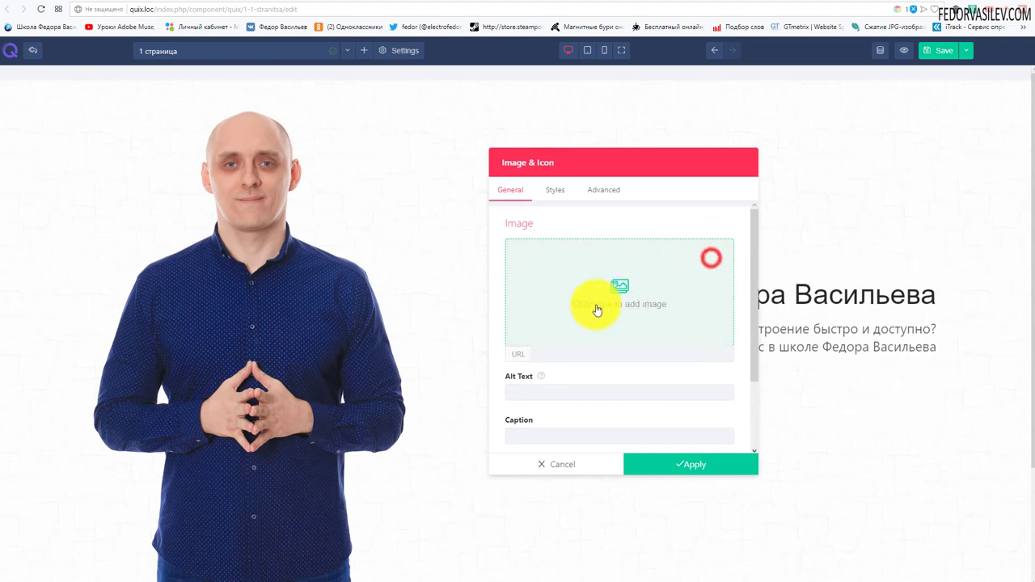
scroll(596, 291, down, 2)
scroll(596, 283, up, 2)
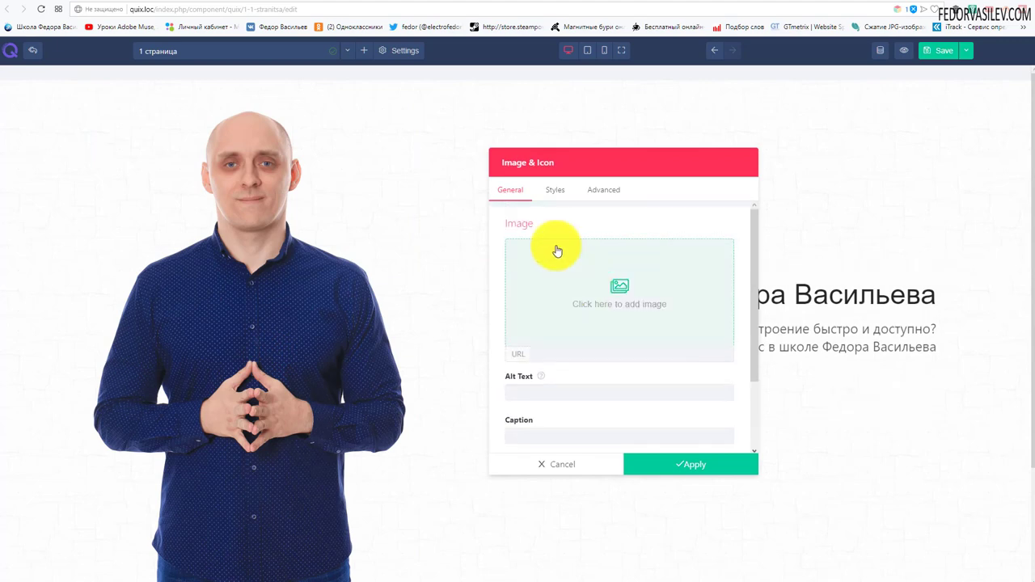
- Look through the "arr" icons in the media library and choose the solid Arrow circle down icon for the element
click(516, 274)
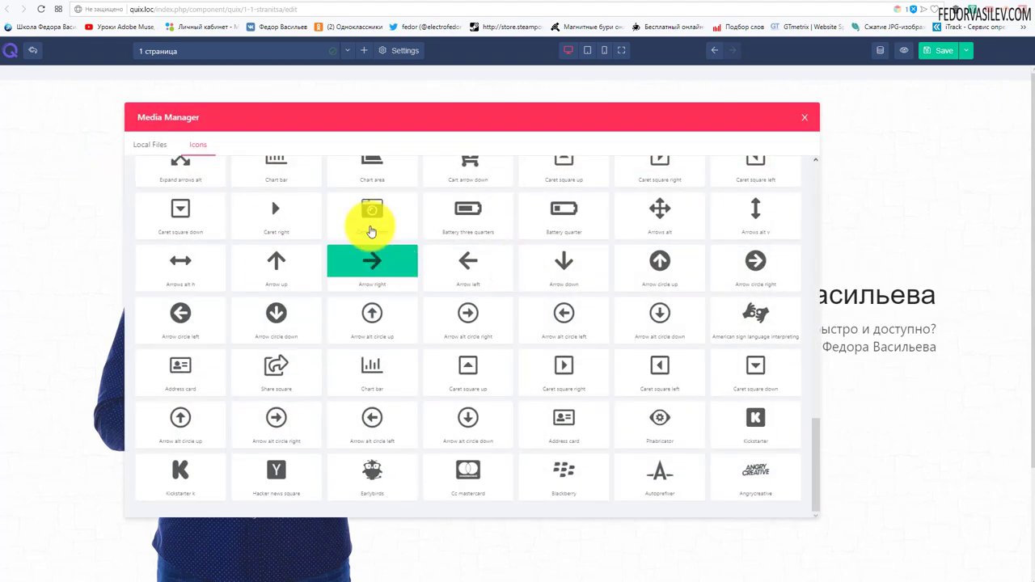
click(148, 151)
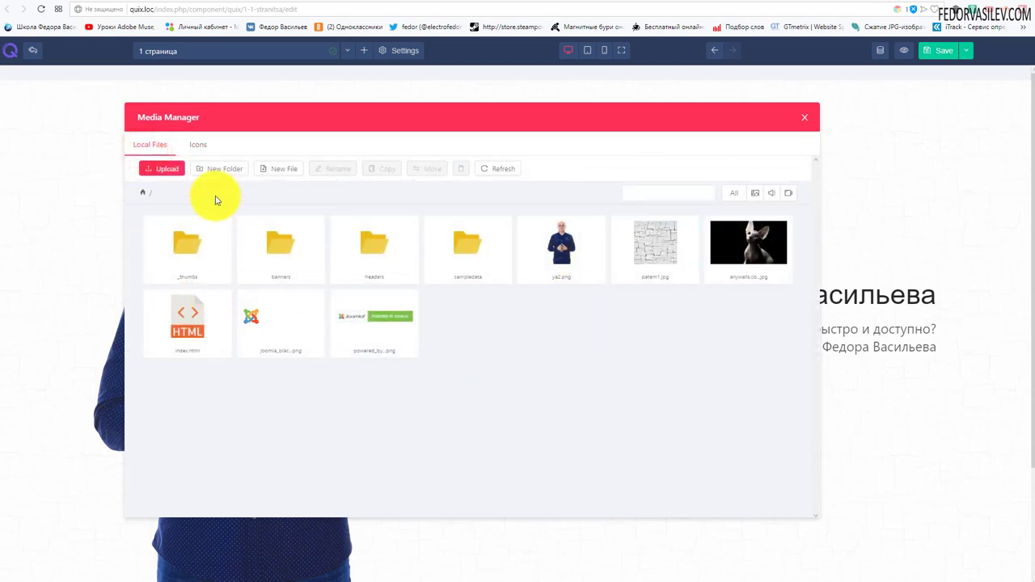
click(196, 149)
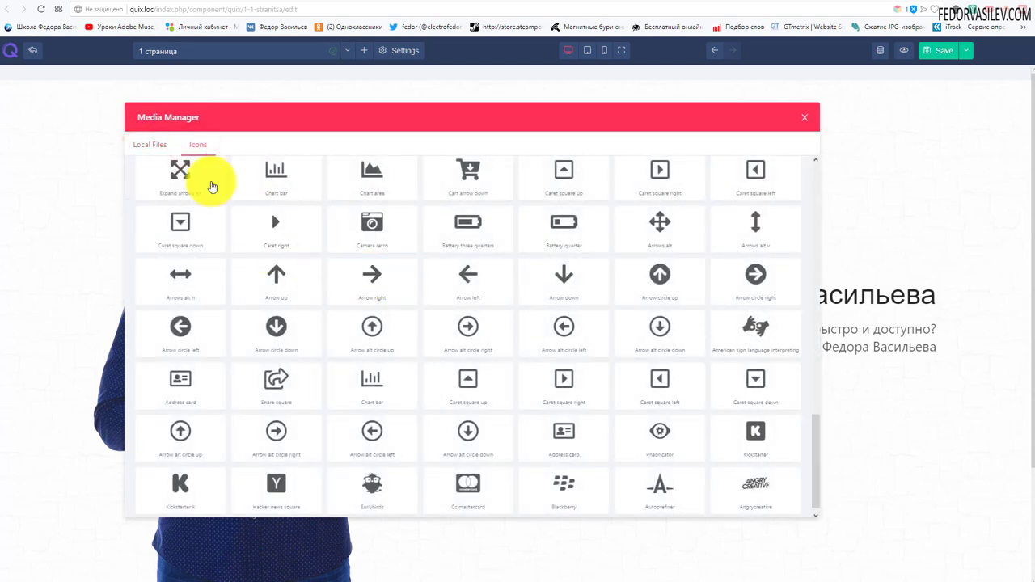
scroll(292, 244, up, 10)
text(arr)
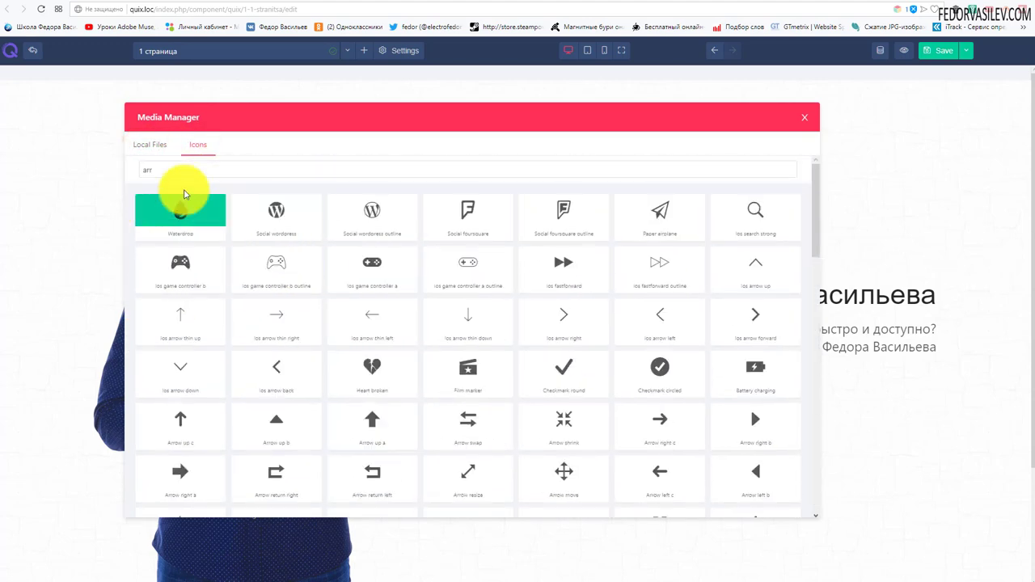
click(177, 168)
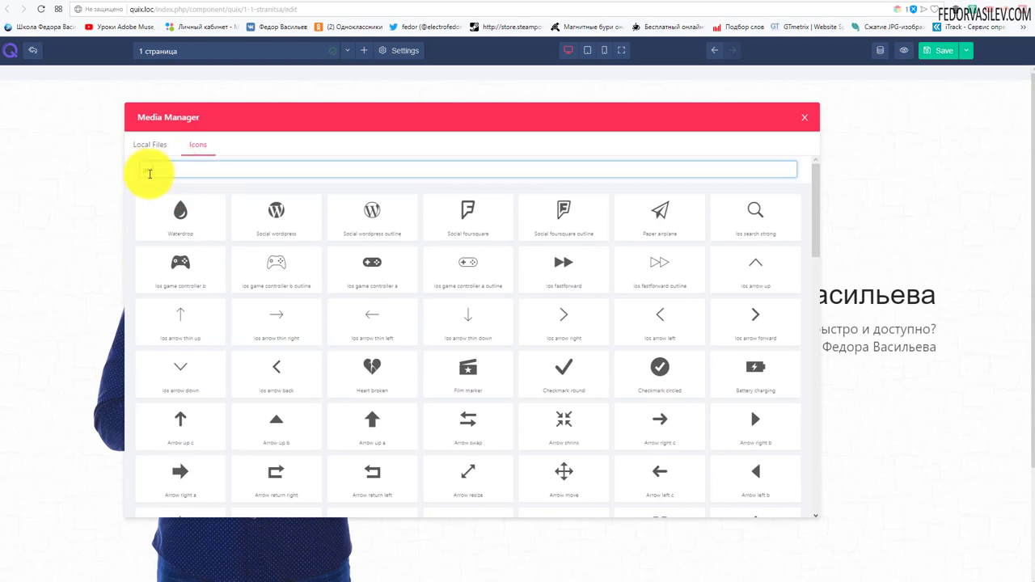
scroll(376, 271, down, 4)
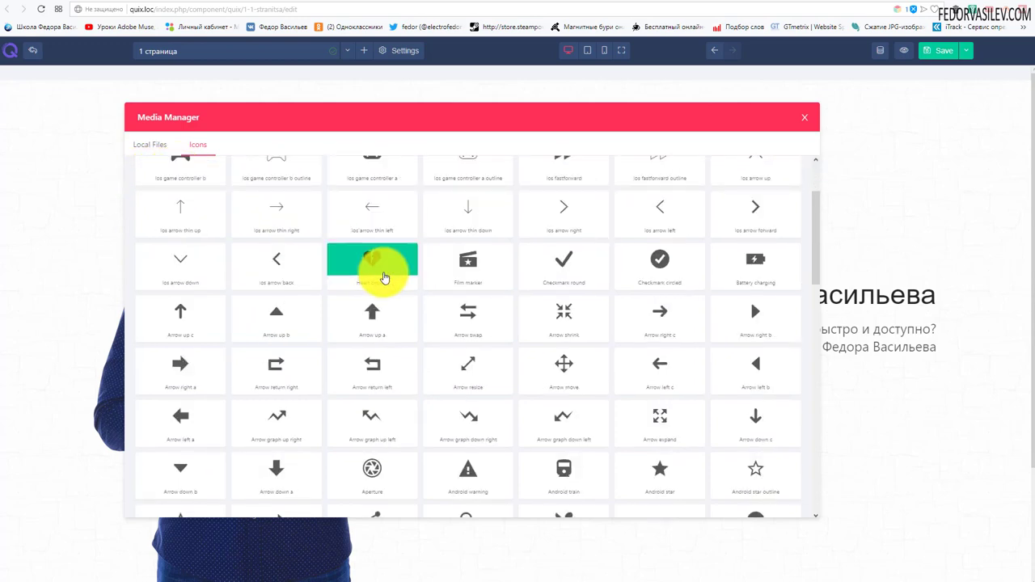
scroll(385, 277, down, 8)
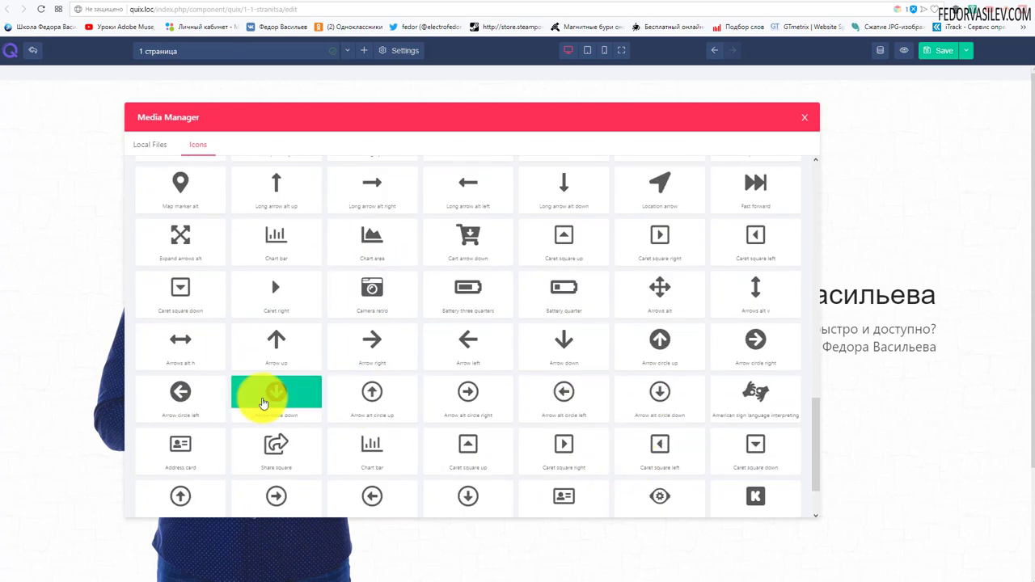
click(281, 395)
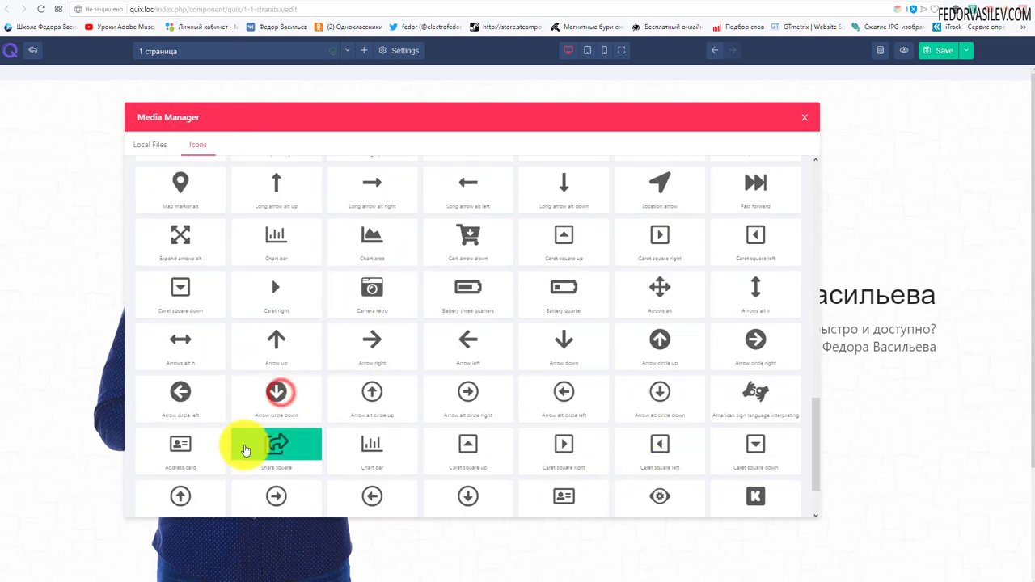
click(276, 394)
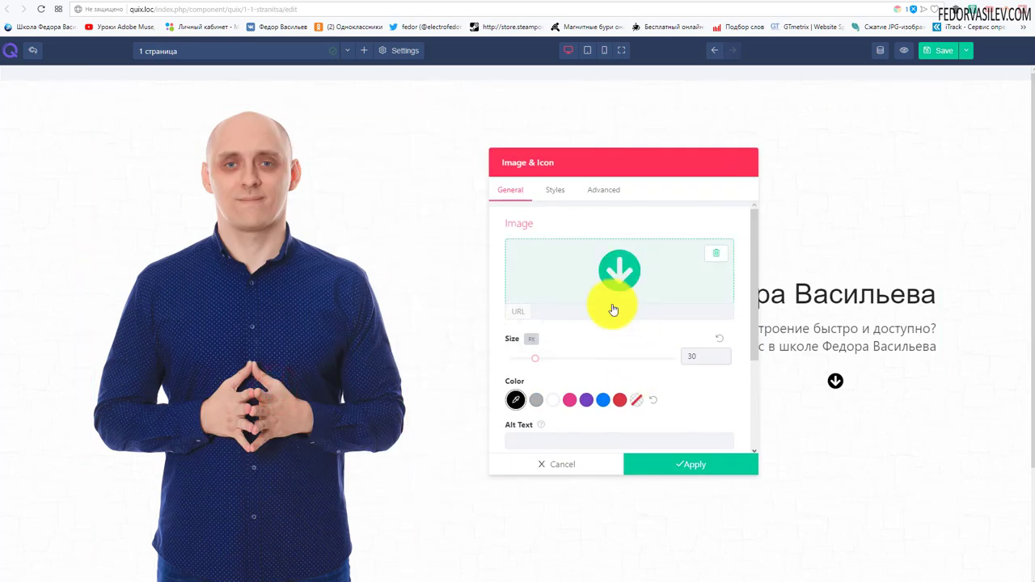
- Set the arrow icon's colour to the light red ff6f6f (RGB 255, 111, 111)
click(516, 402)
click(576, 289)
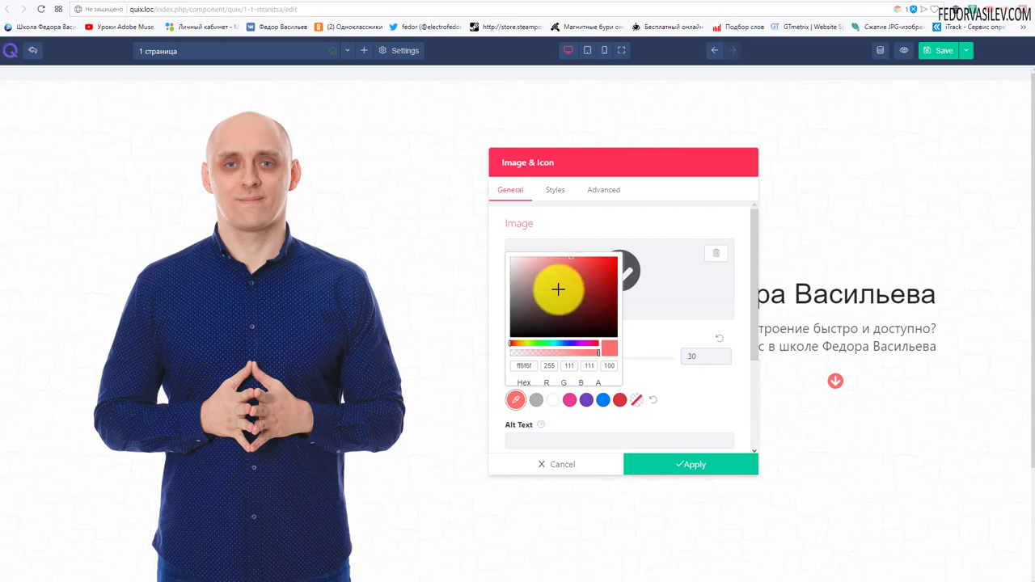
click(631, 335)
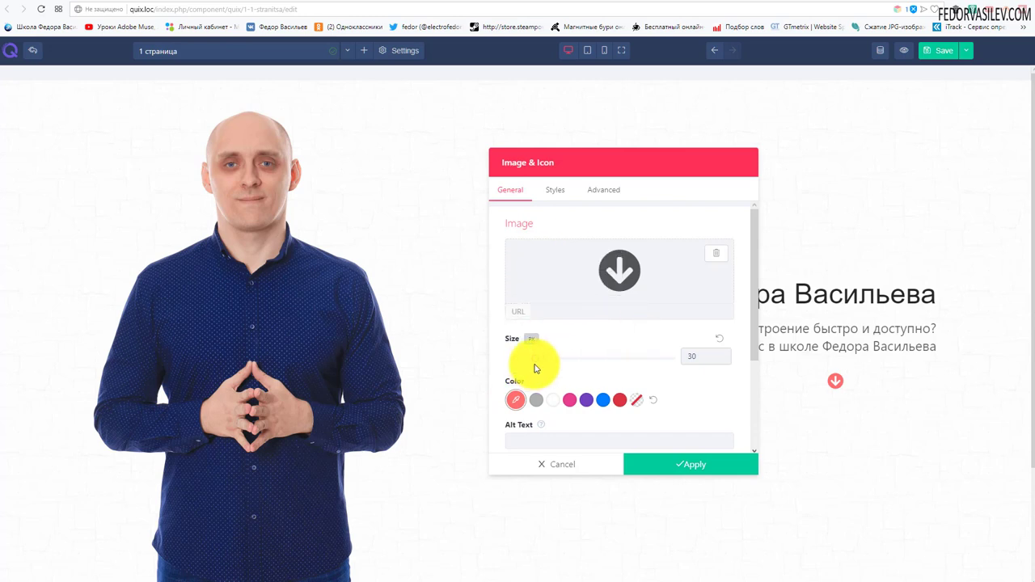
- Set the arrow icon's size to 91 px, right-align it within its column, and save the page
drag(536, 363, 587, 378)
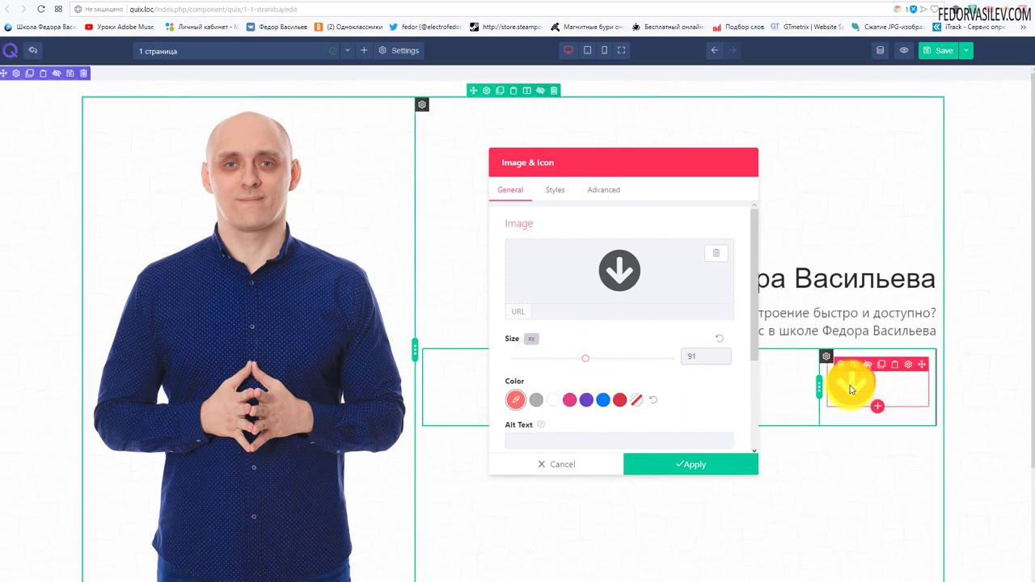
click(560, 193)
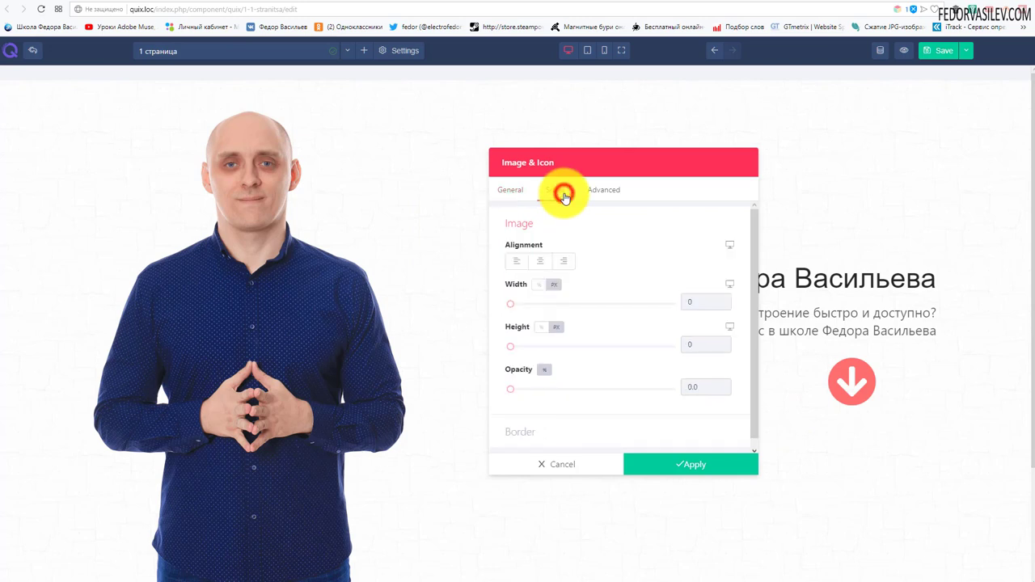
click(547, 260)
click(565, 261)
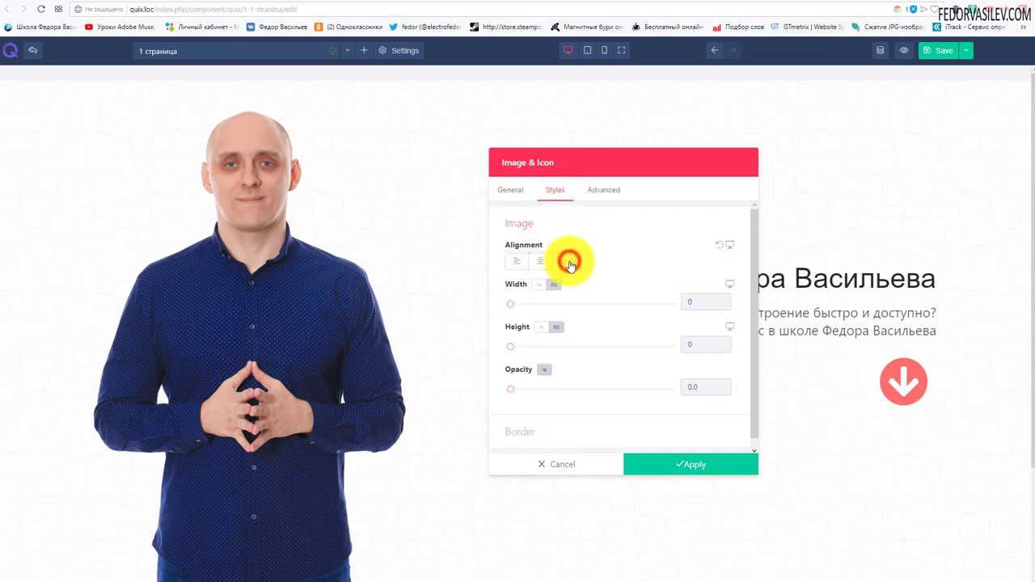
drag(591, 167, 510, 168)
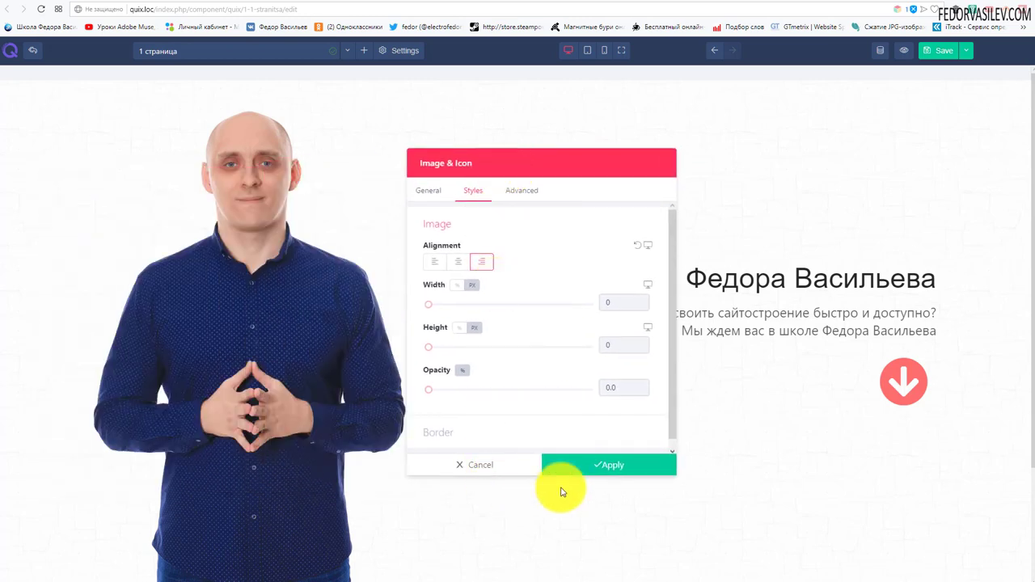
click(602, 469)
click(939, 50)
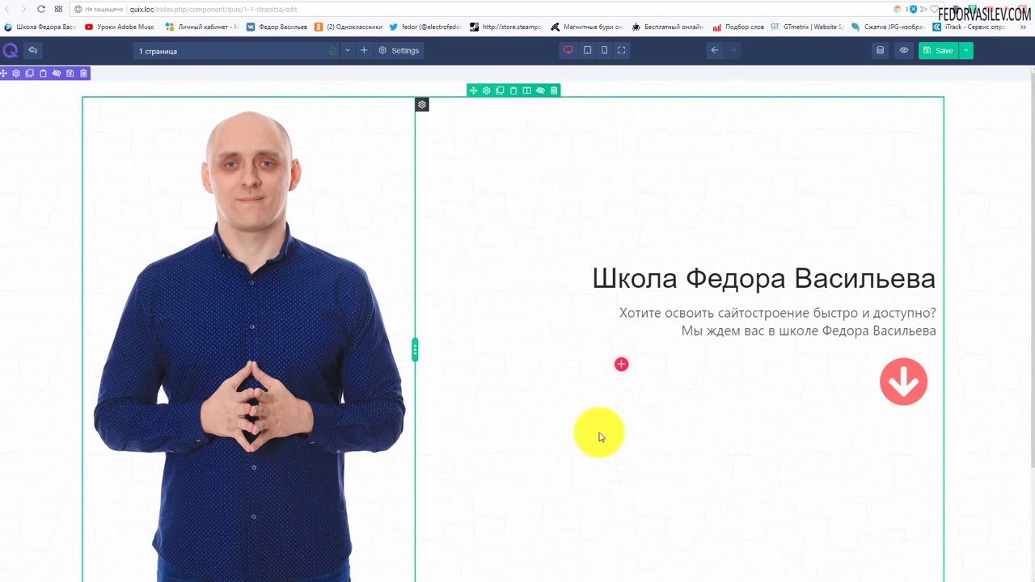
- Add a Text element to the wide column beside the arrow and set its content to "С ЧЕГО НАЧАТЬ?"
click(624, 368)
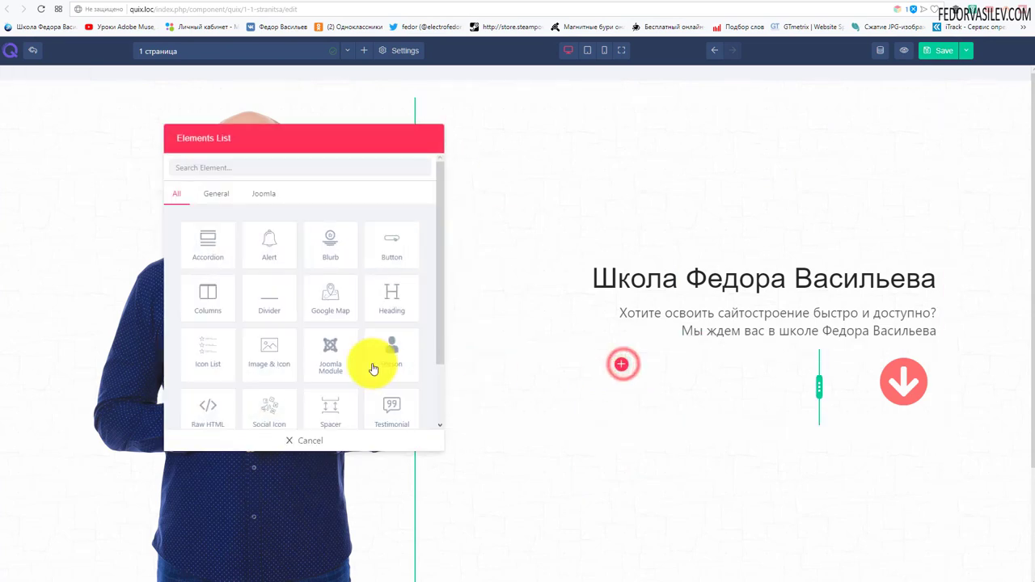
scroll(237, 334, down, 3)
click(207, 406)
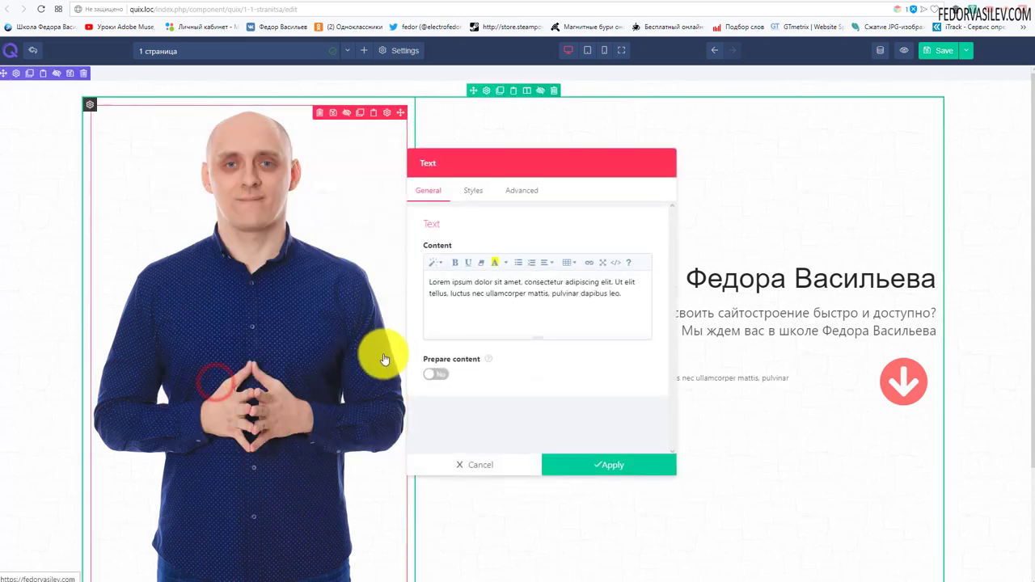
drag(627, 296, 420, 268)
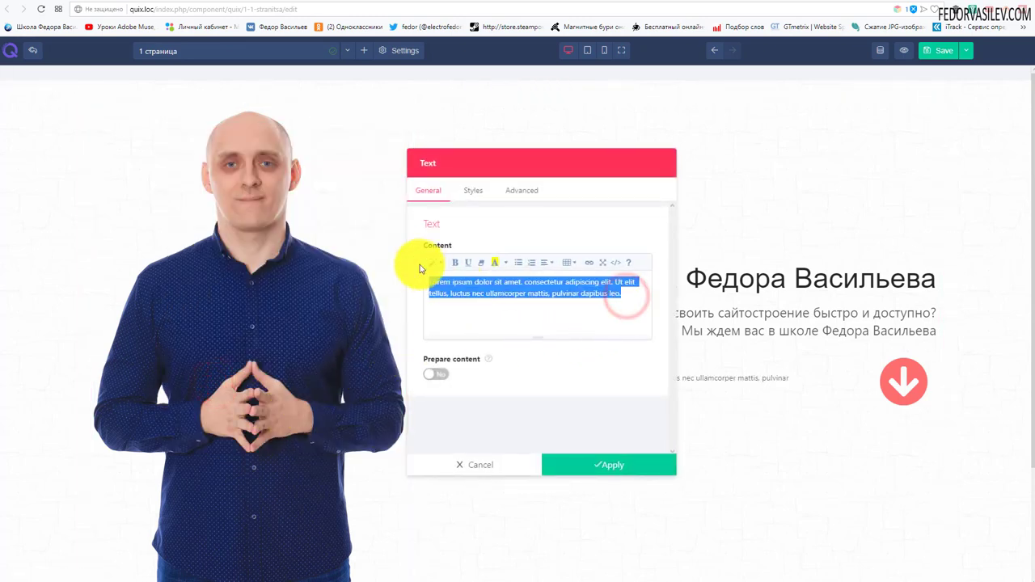
text(С ЧЕГО НАЧАТЬ?)
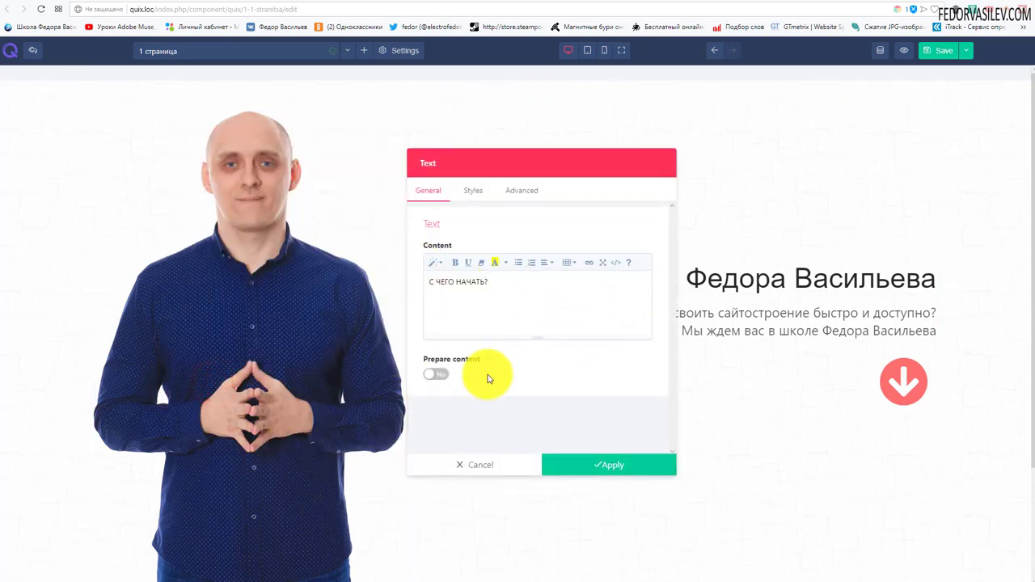
click(578, 465)
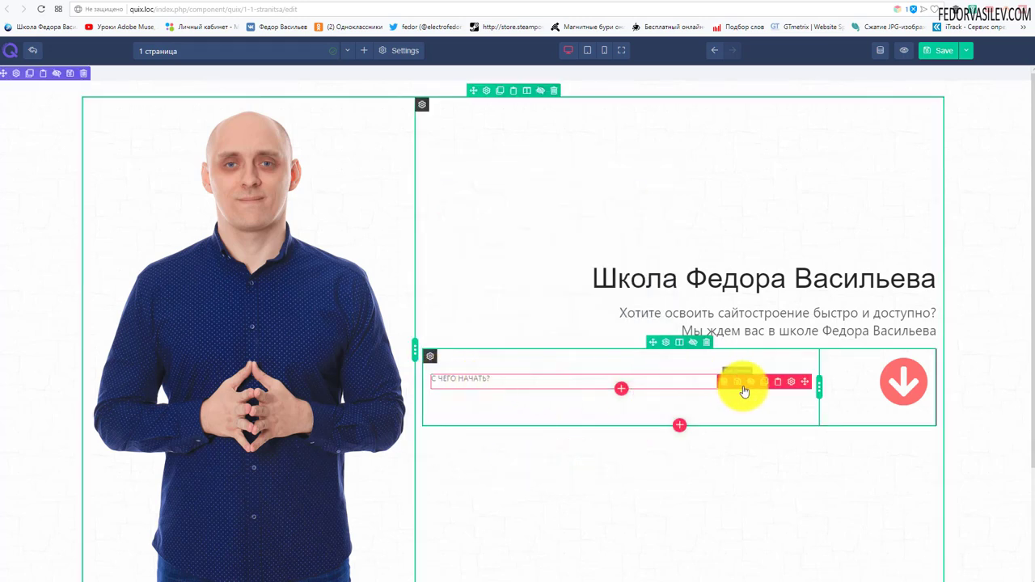
- Style the "С ЧЕГО НАЧАТЬ?" text with right alignment and a 53 px font size
click(792, 390)
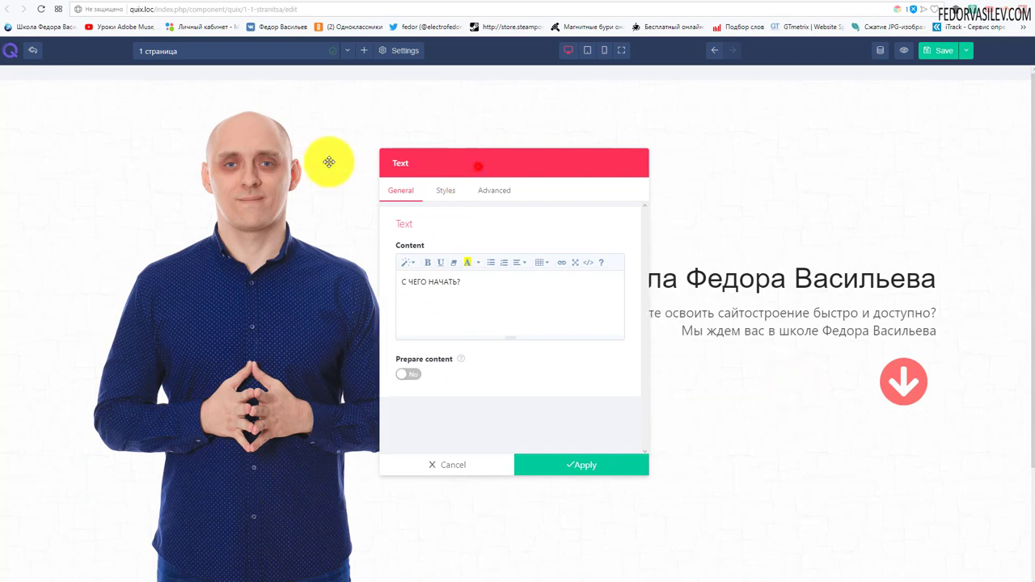
drag(478, 166, 171, 162)
click(166, 187)
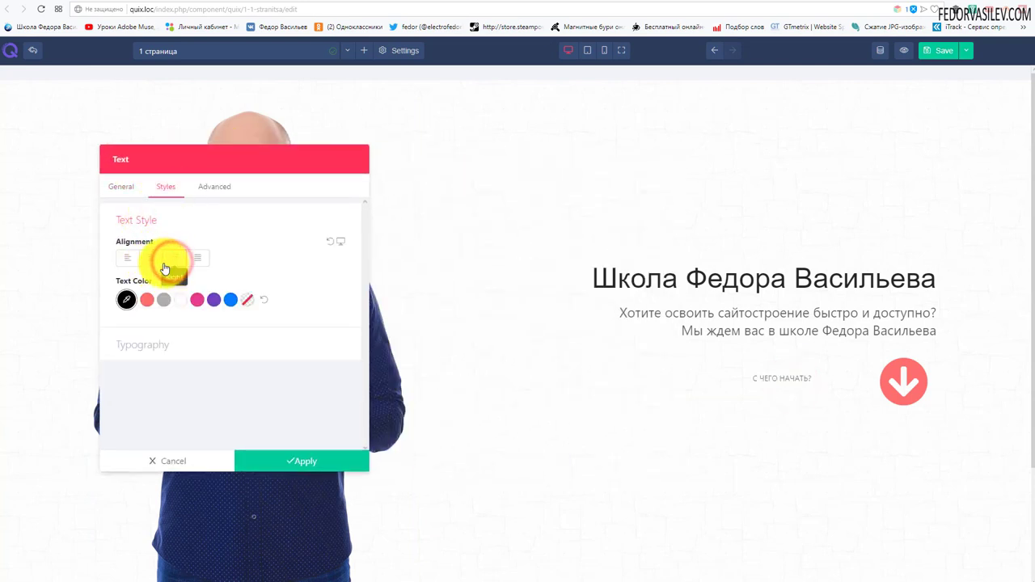
click(137, 219)
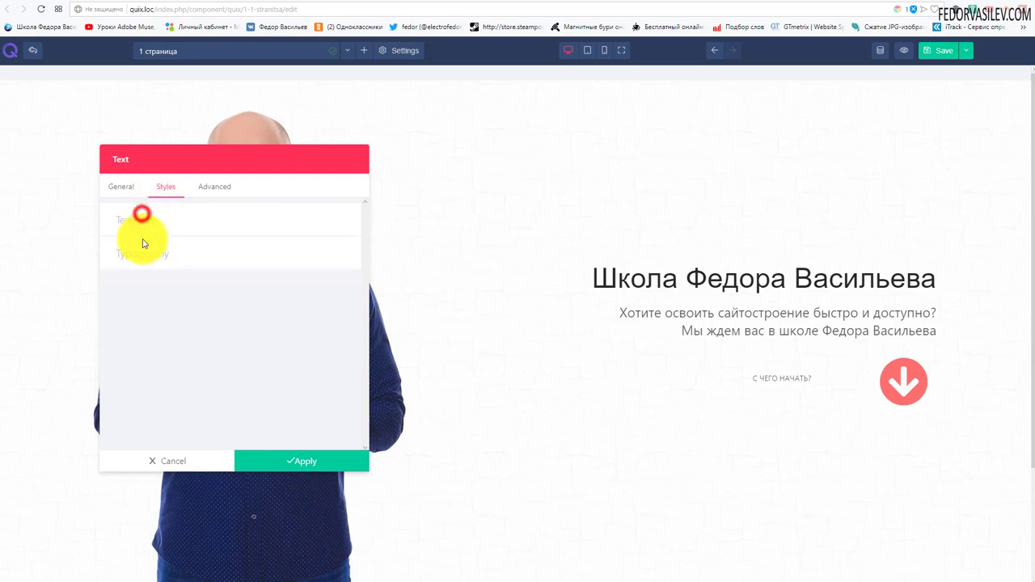
click(143, 252)
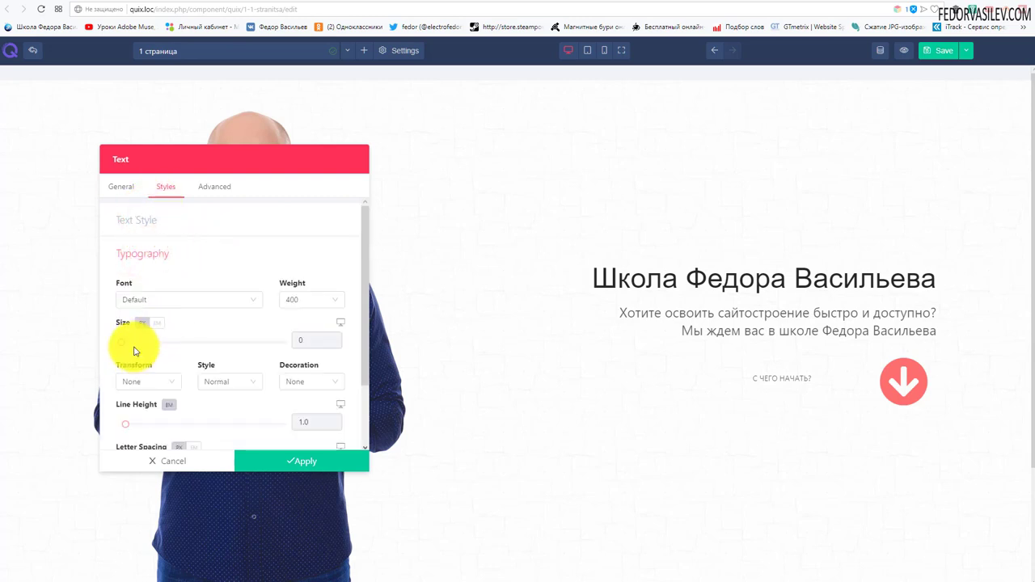
drag(139, 344, 165, 343)
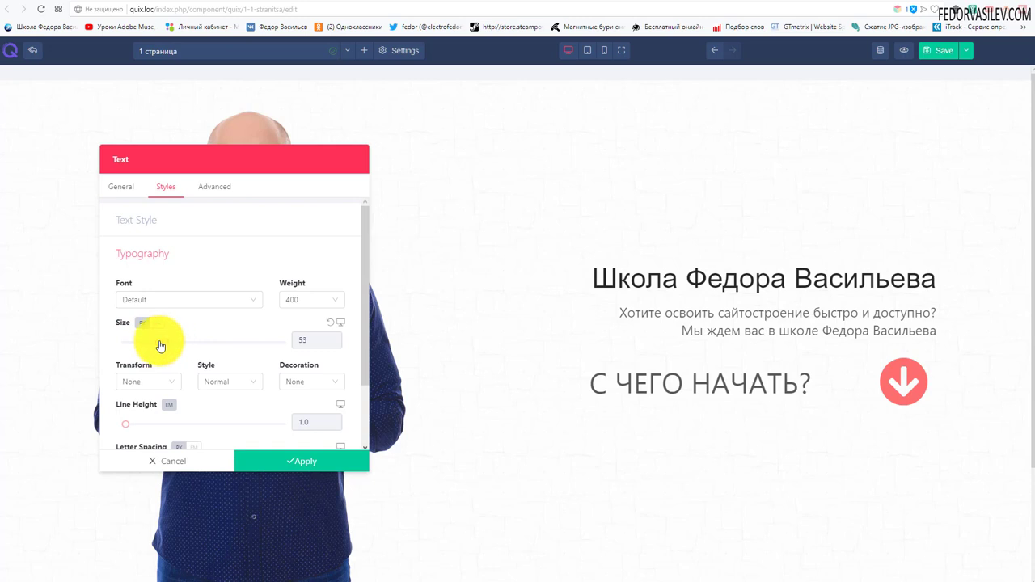
click(138, 220)
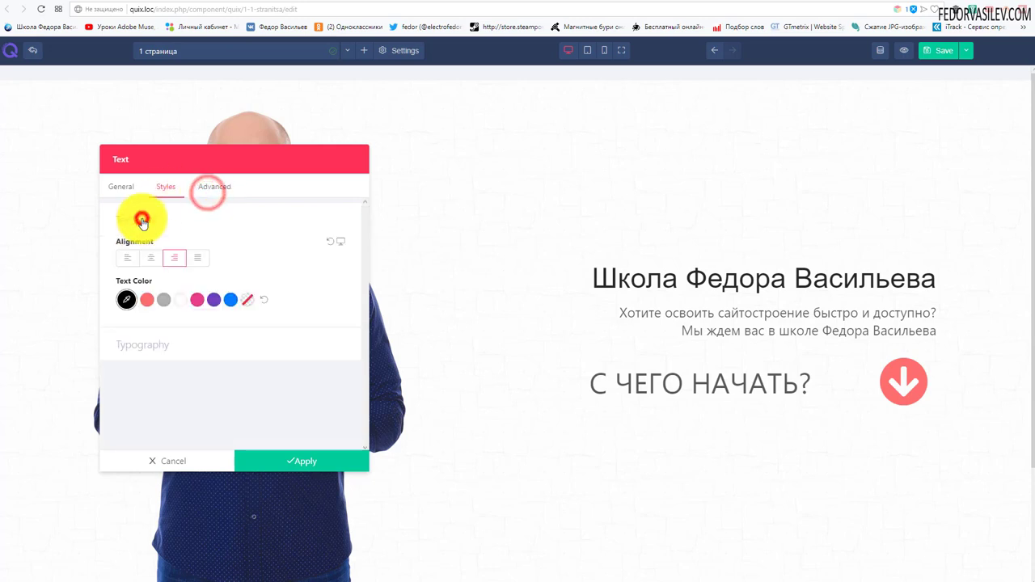
click(195, 260)
click(173, 261)
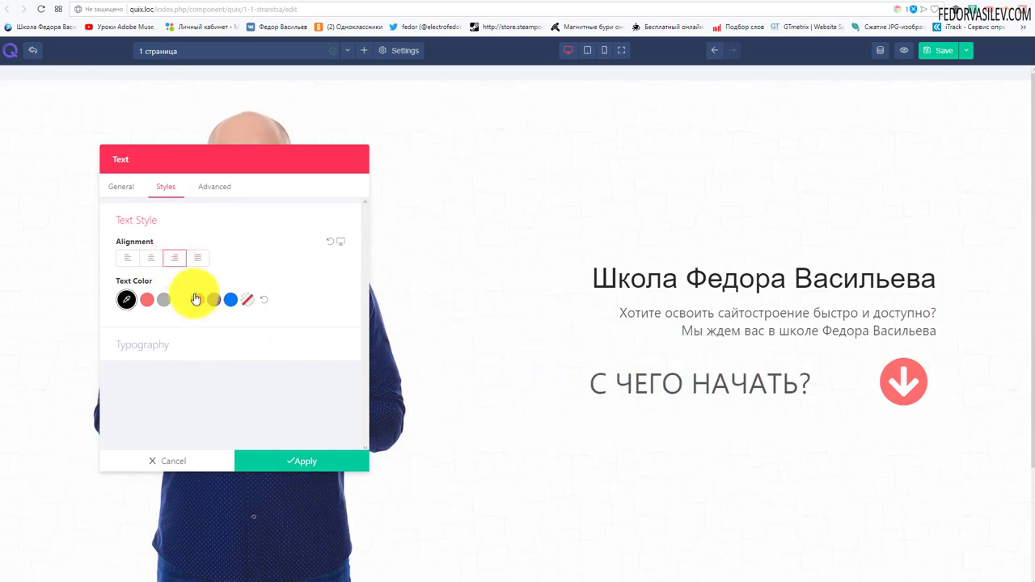
click(282, 463)
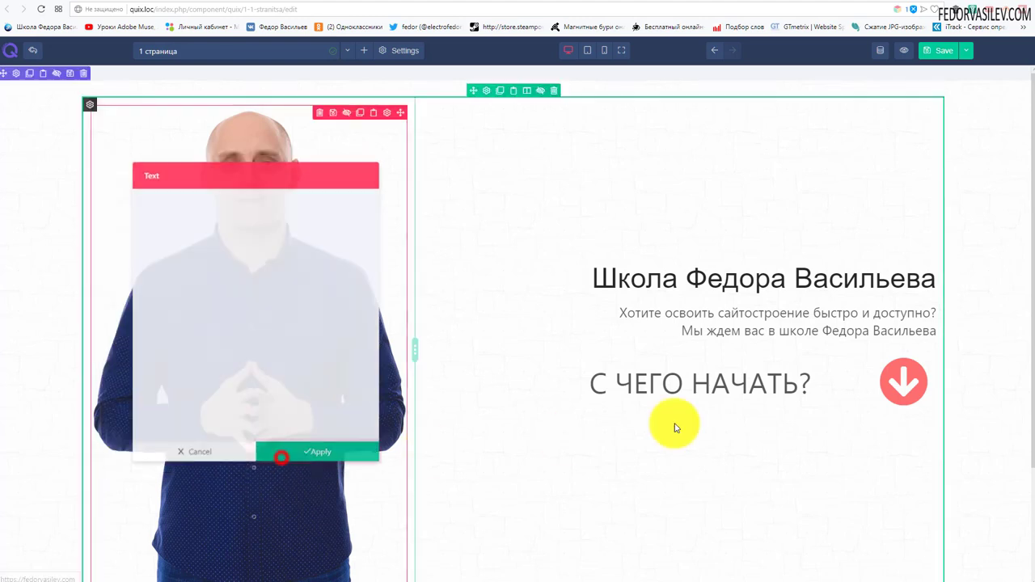
- Widen the text column of the inner row slightly towards the arrow icon and save the page
drag(838, 394, 854, 391)
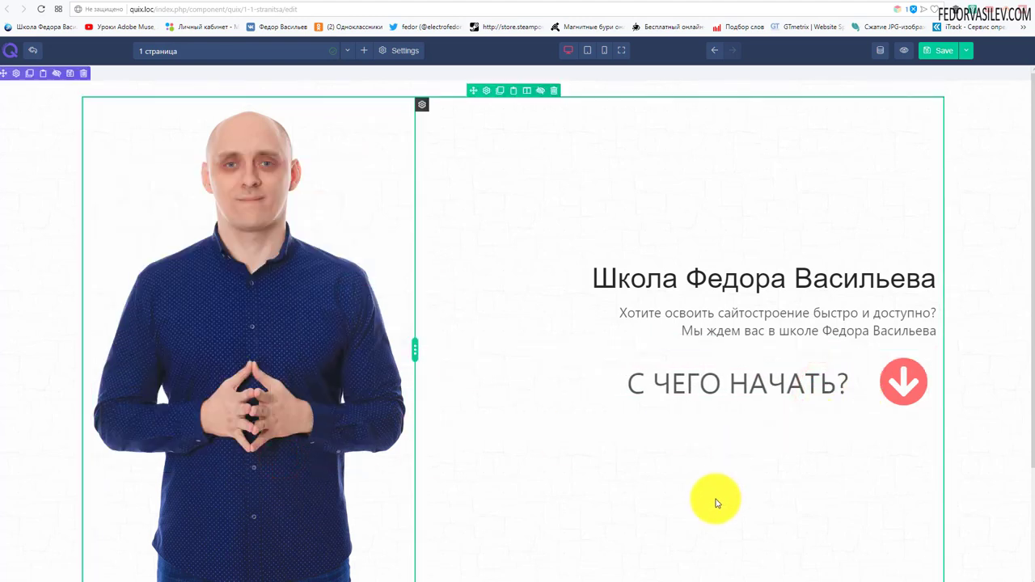
click(928, 54)
- Reload the published page and check how the "С ЧЕГО НАЧАТЬ?" text and arrow sit below the description
click(896, 1)
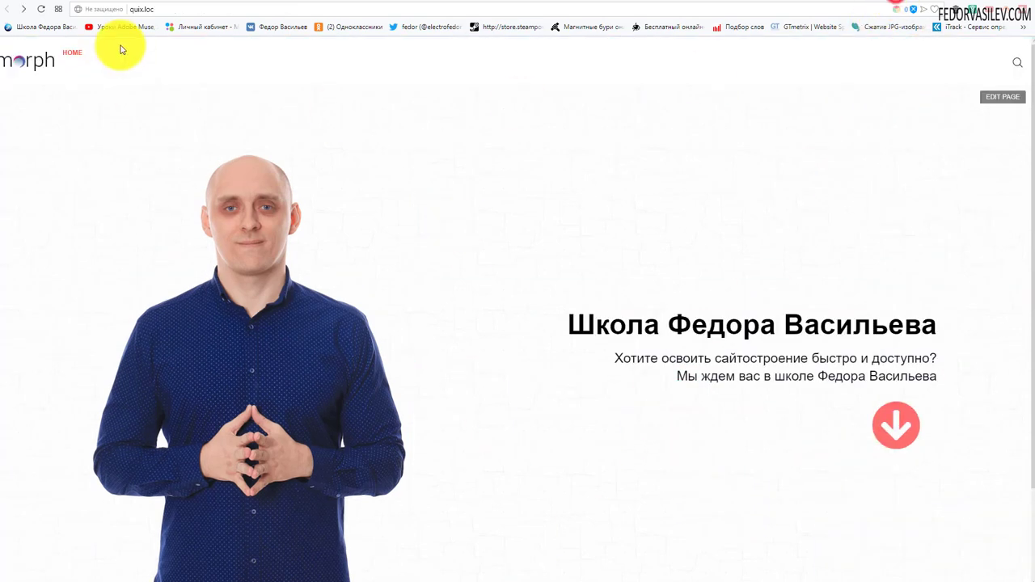
click(41, 10)
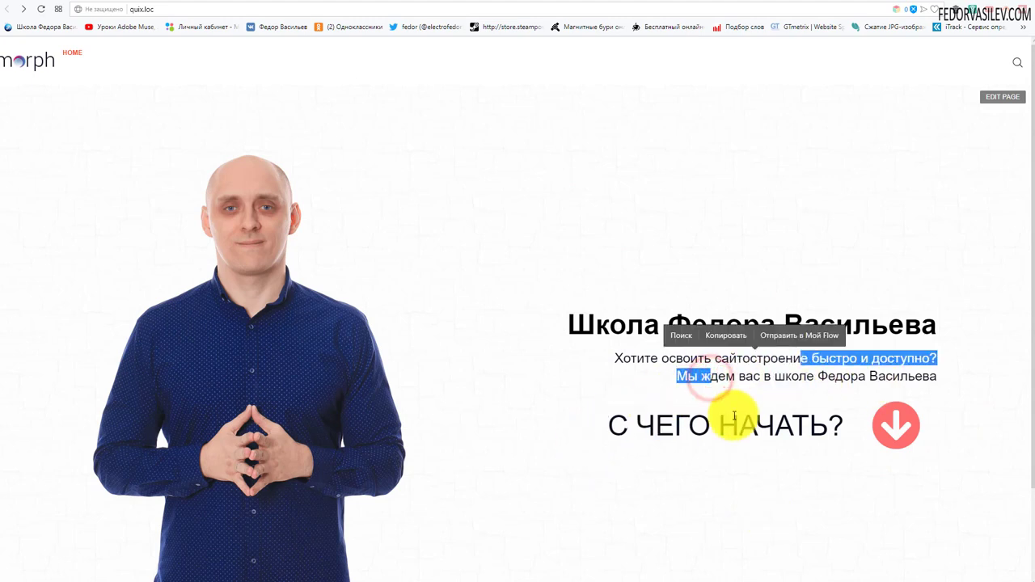
click(735, 461)
drag(618, 415, 712, 474)
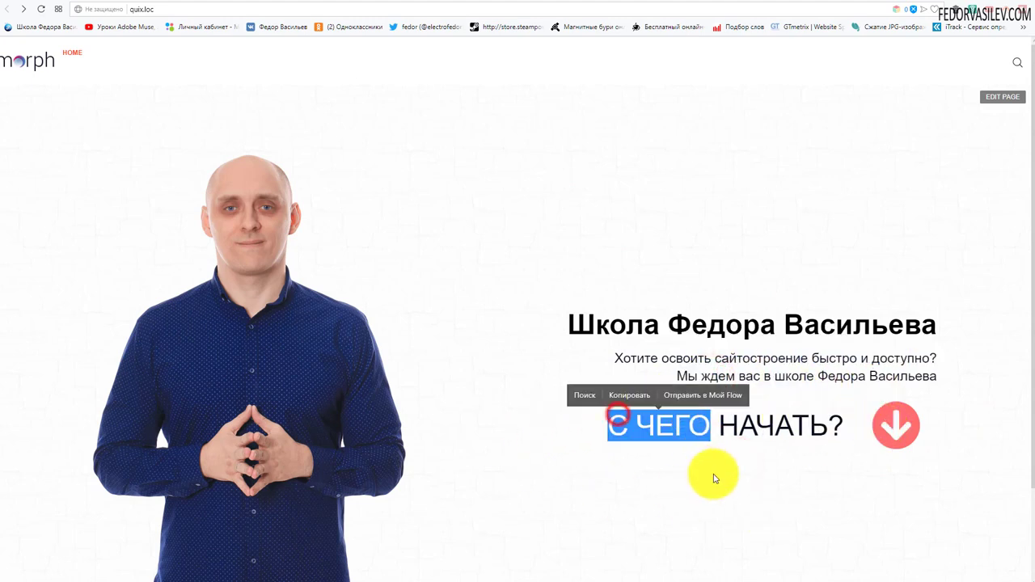
click(712, 477)
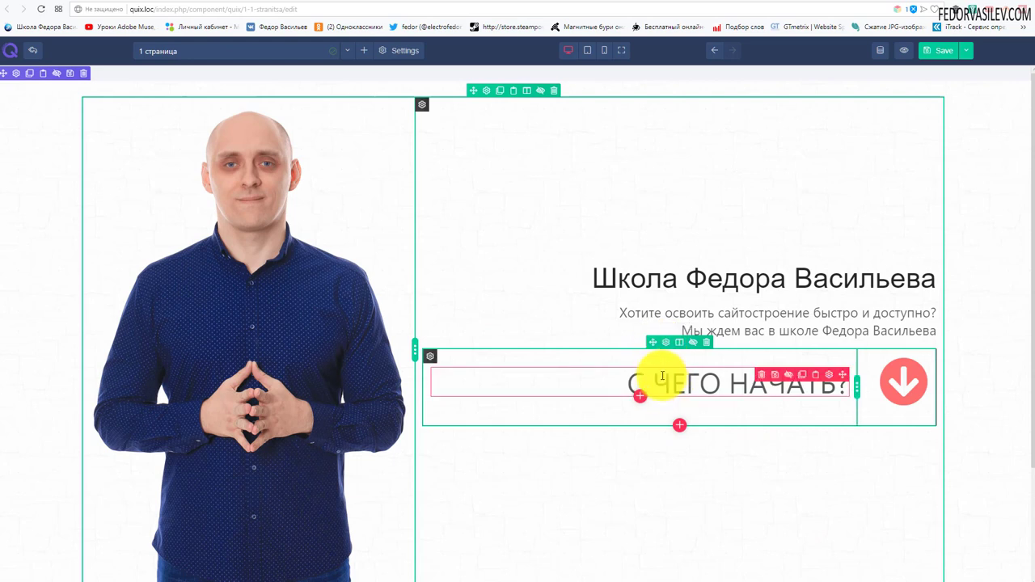
- Back in the page editor, give the inner row with the text and arrow a top margin of 30 px and save the page
click(665, 347)
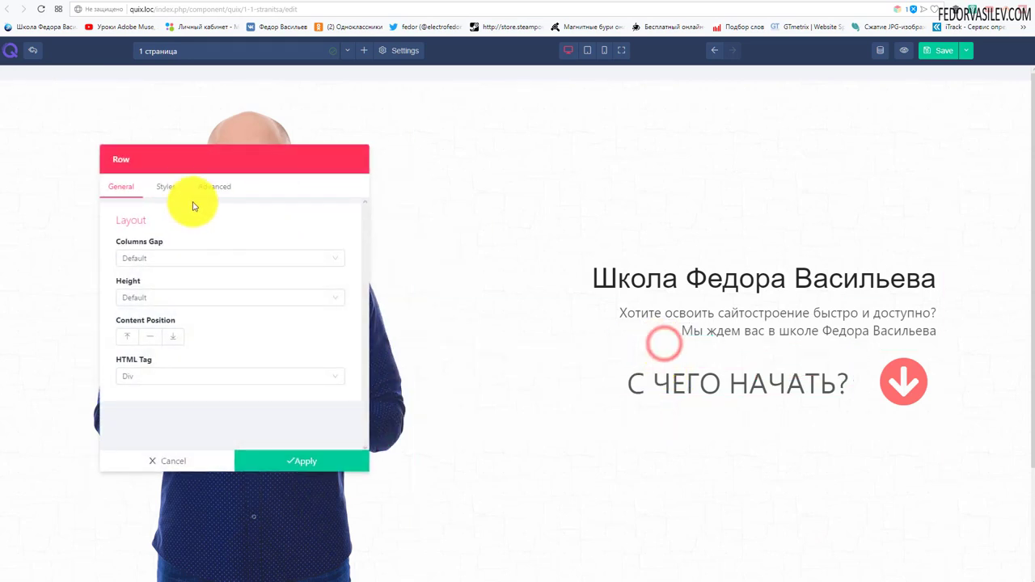
click(171, 187)
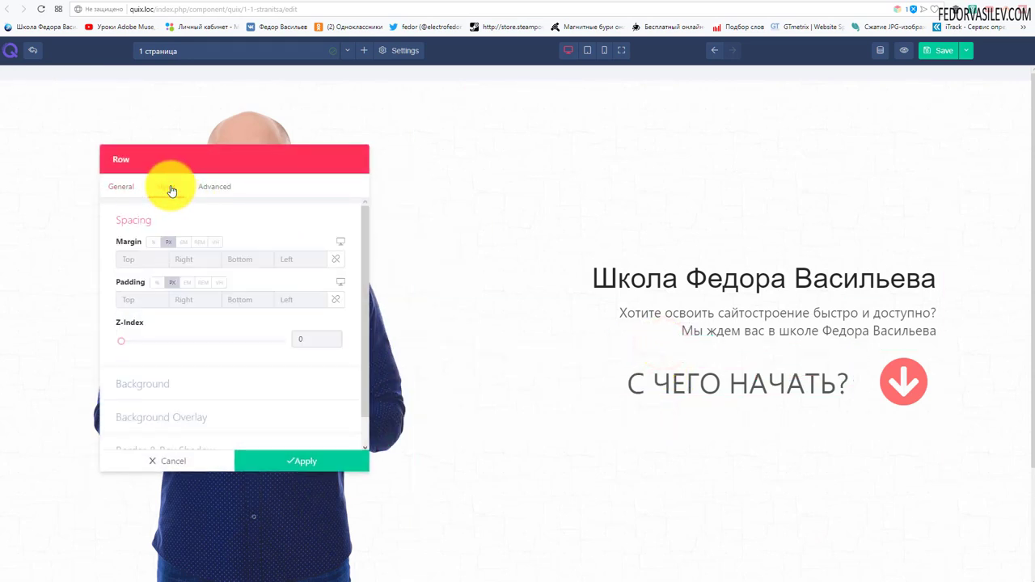
click(130, 259)
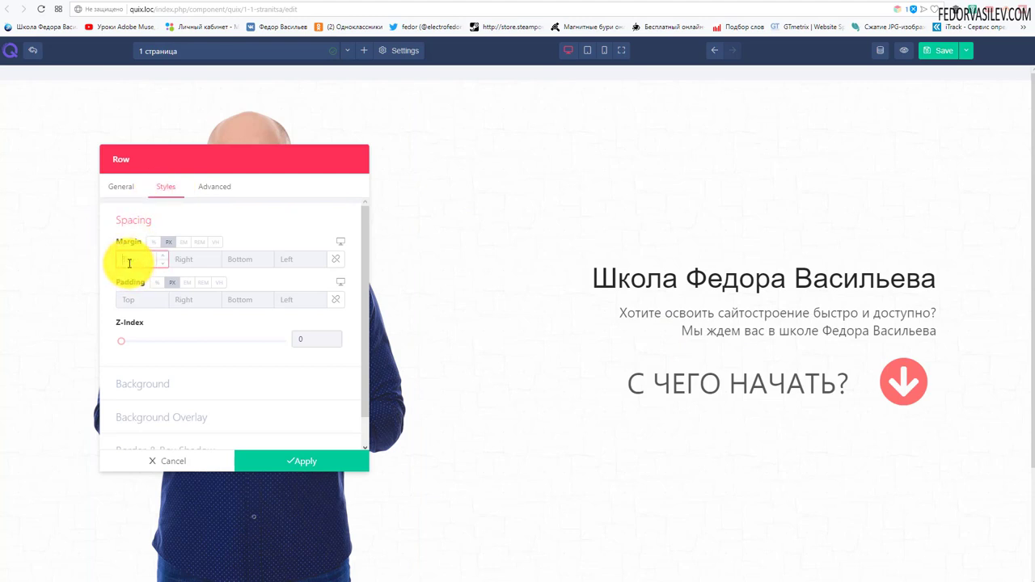
text(20)
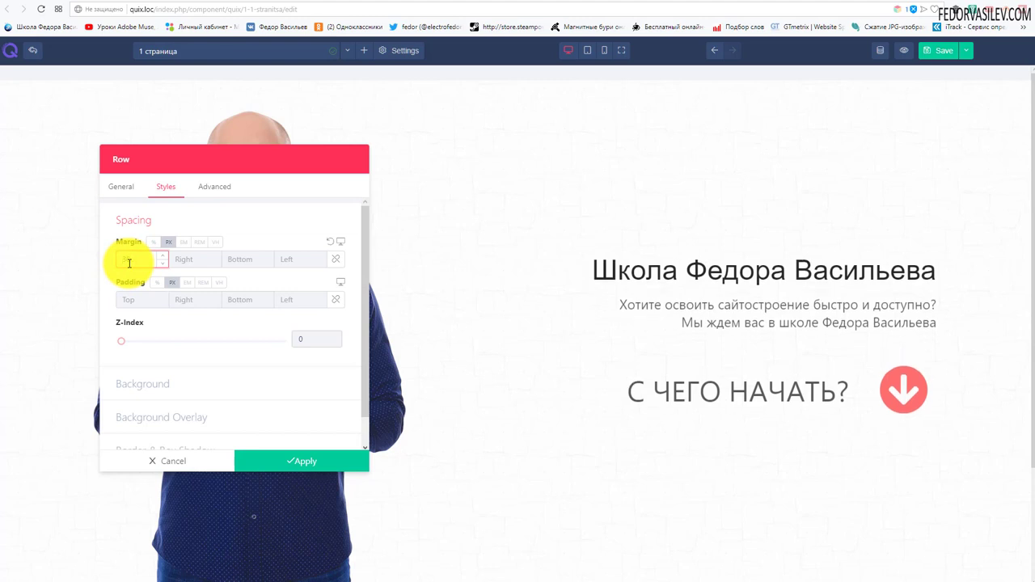
click(130, 261)
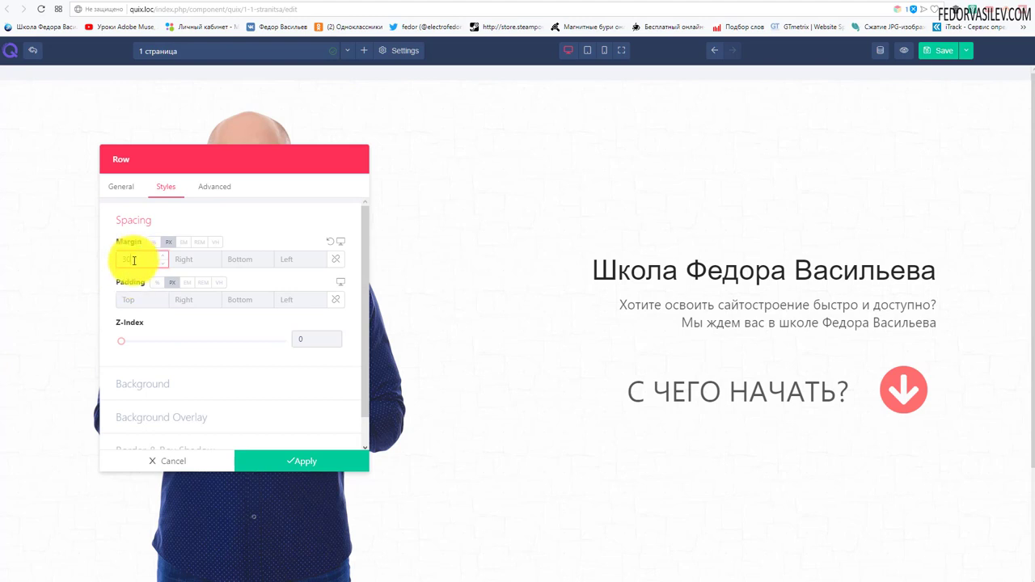
click(275, 459)
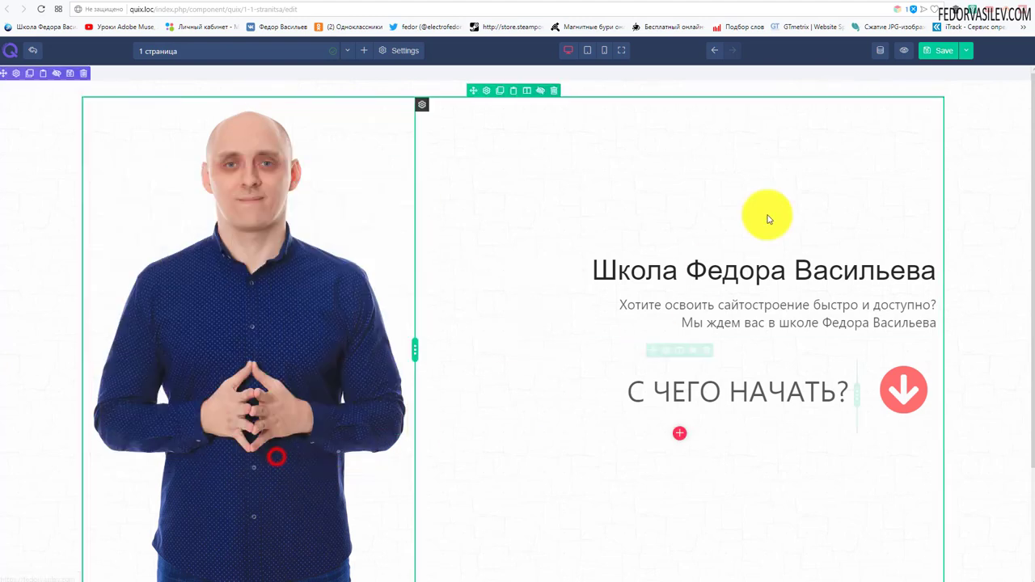
click(926, 59)
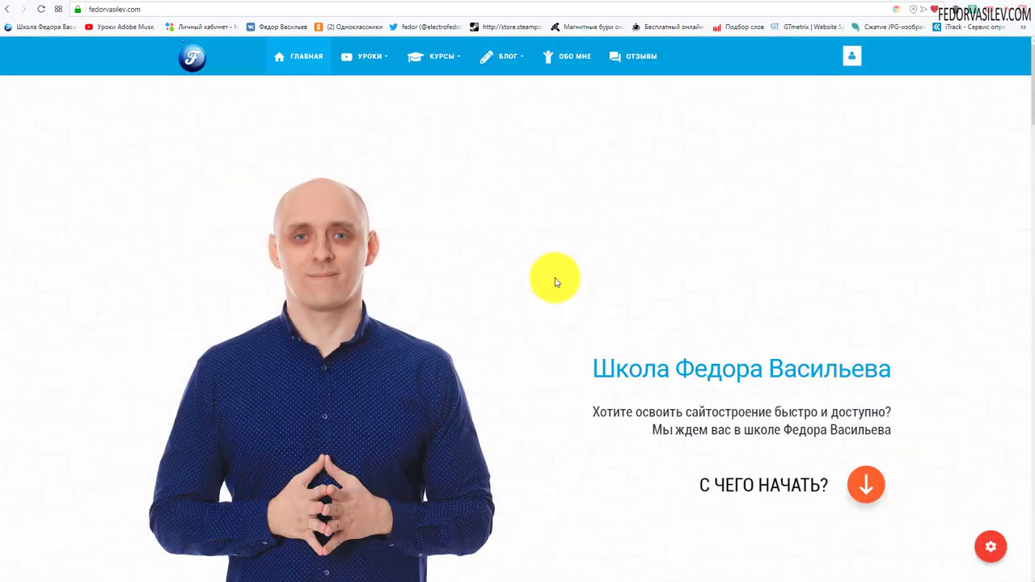
- Look over the "ОБУЧЕНИЕ ОНЛАЙН" section and its four blocks on the reference site
scroll(555, 282, down, 8)
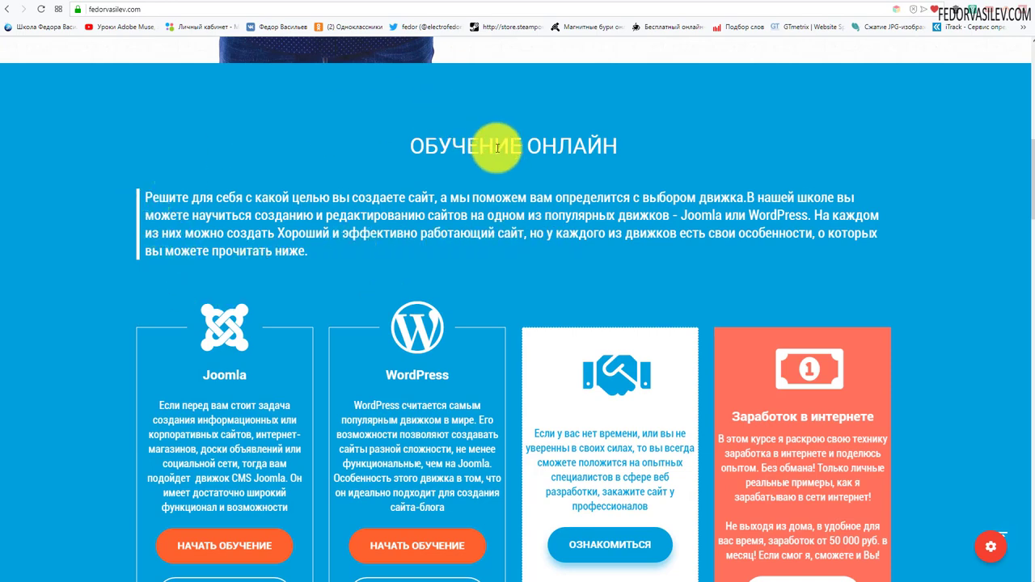
scroll(166, 151, down, 2)
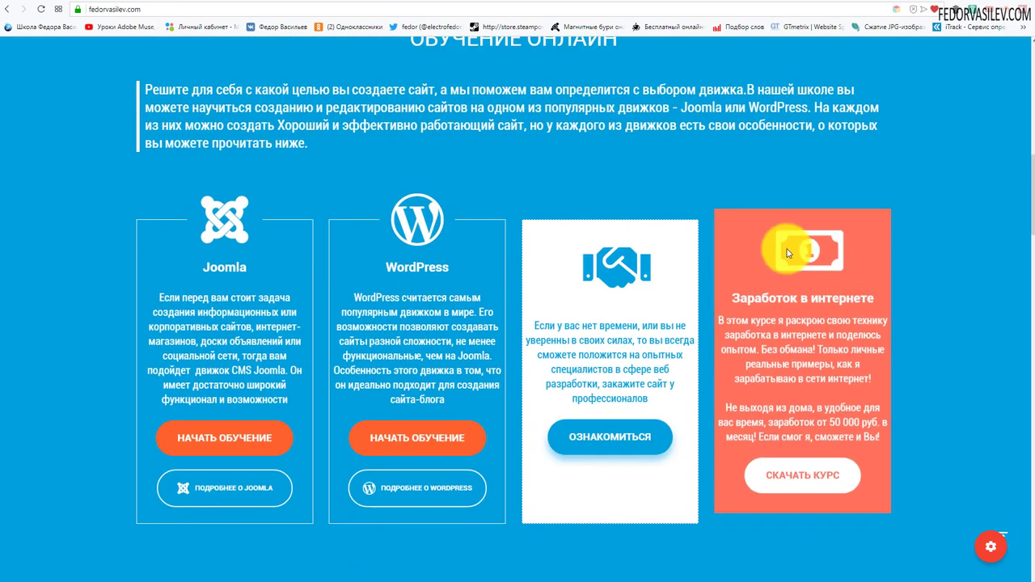
scroll(425, 178, up, 2)
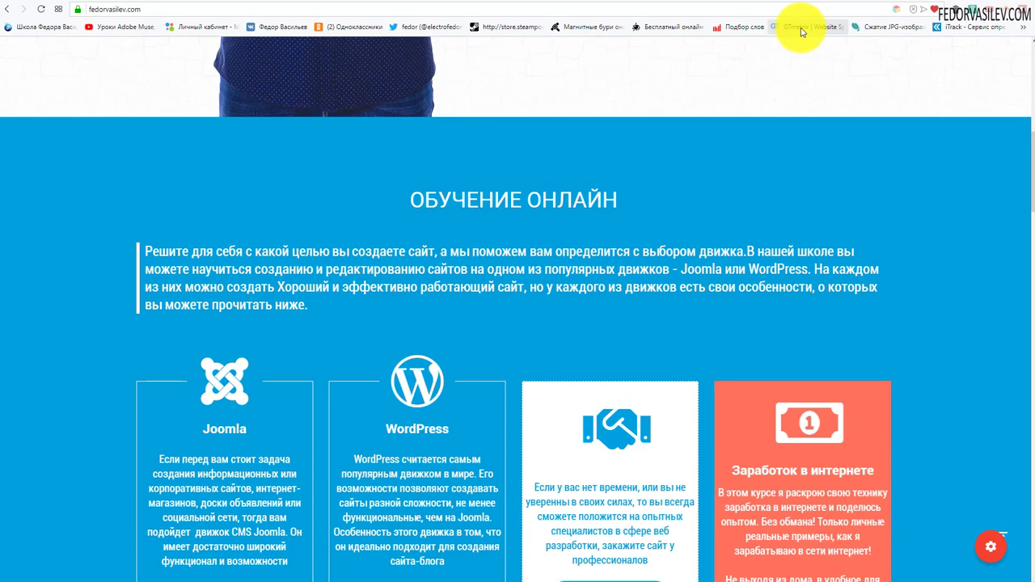
- Return to the Quix page editor and add a new single-column section below the first screen
click(881, 2)
click(865, 2)
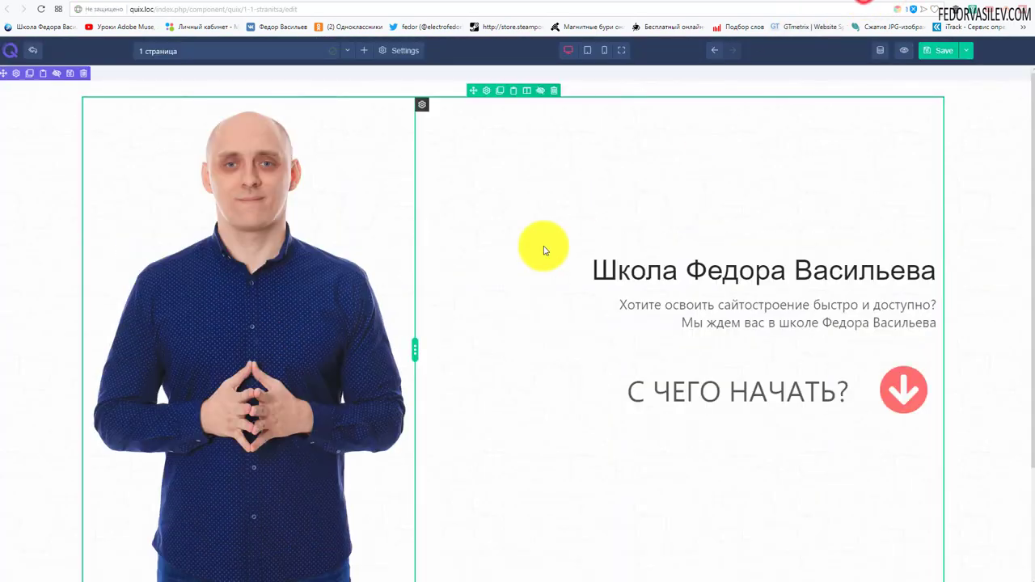
scroll(518, 340, down, 2)
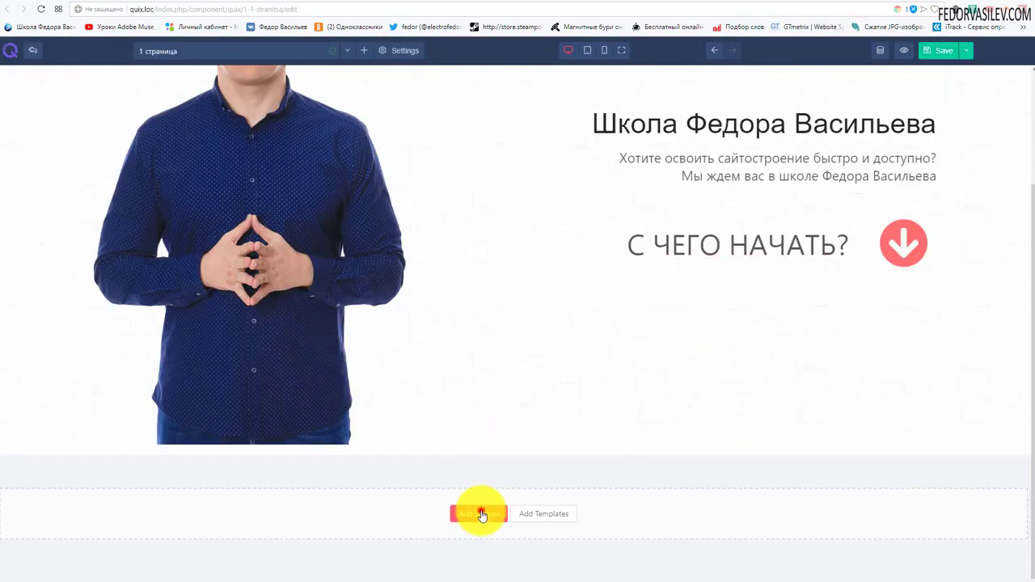
click(481, 515)
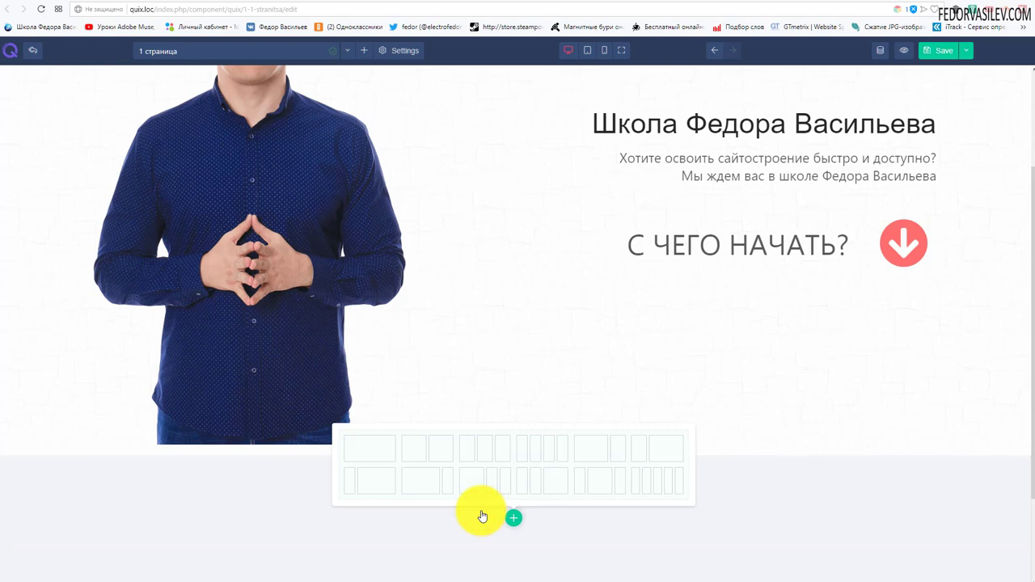
click(372, 458)
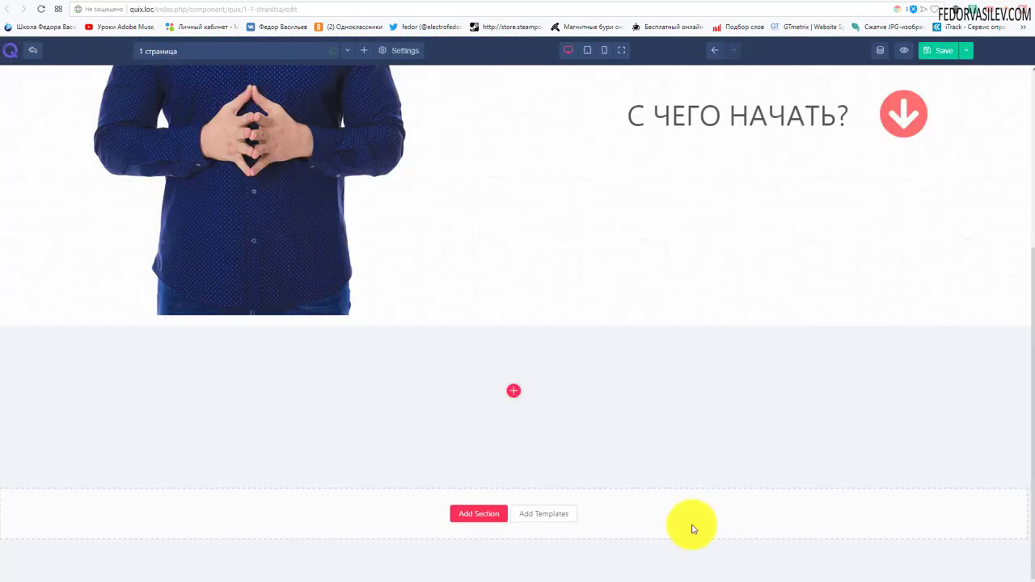
- Give the new section a solid background color of #00a0de and apply the section settings
mouse_move(23, 364)
click(18, 322)
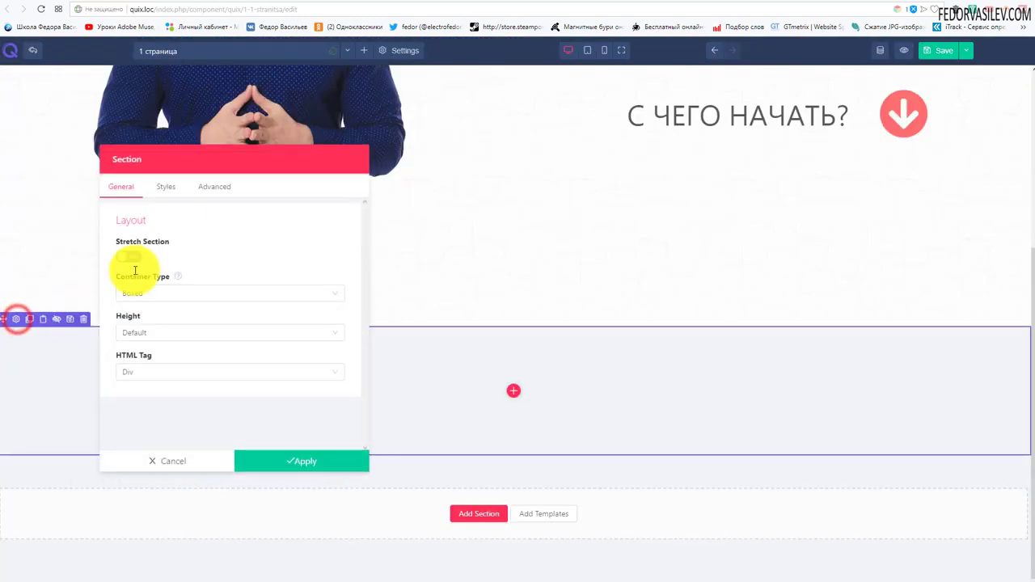
click(167, 188)
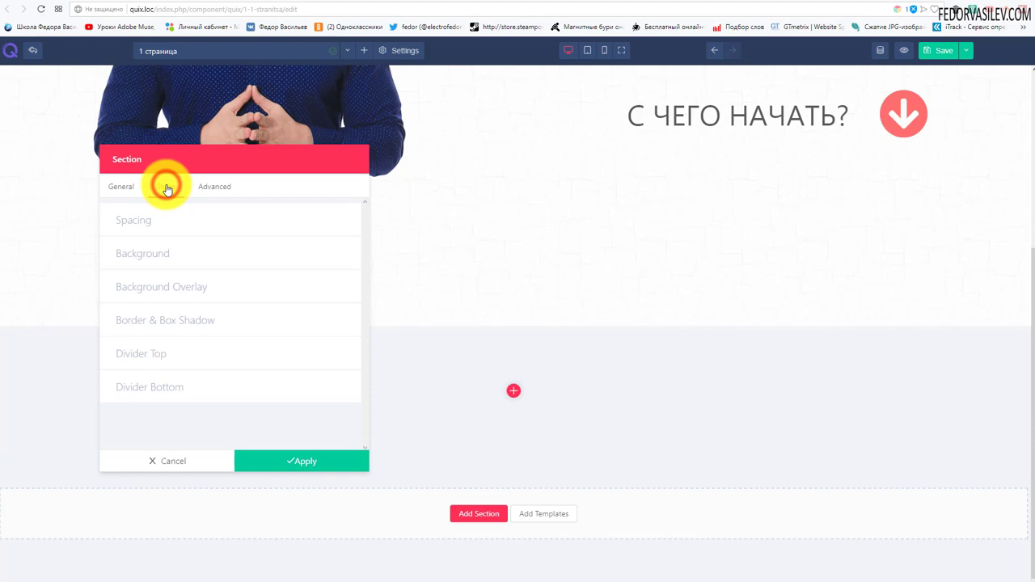
click(155, 256)
click(127, 375)
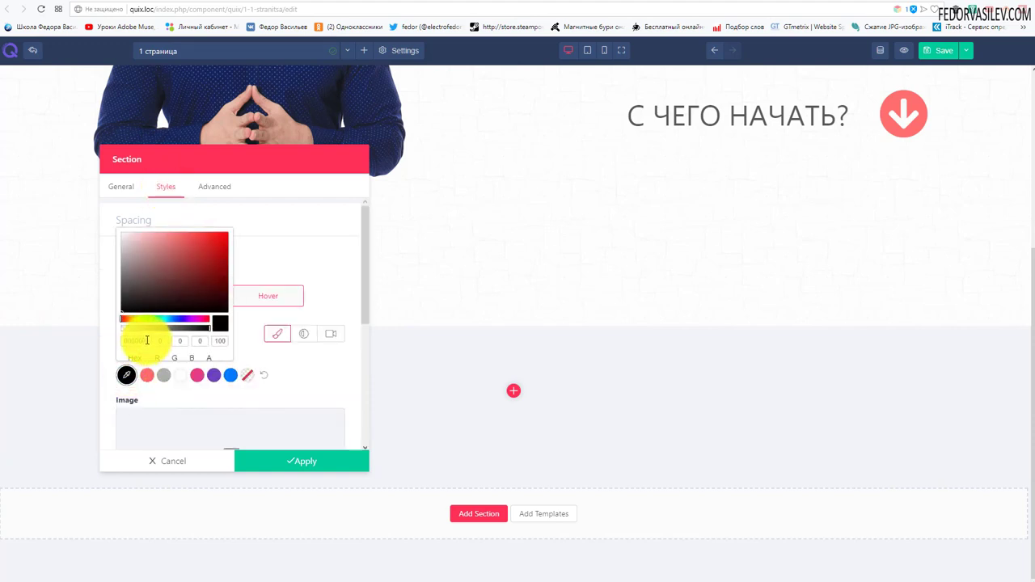
drag(146, 340, 117, 344)
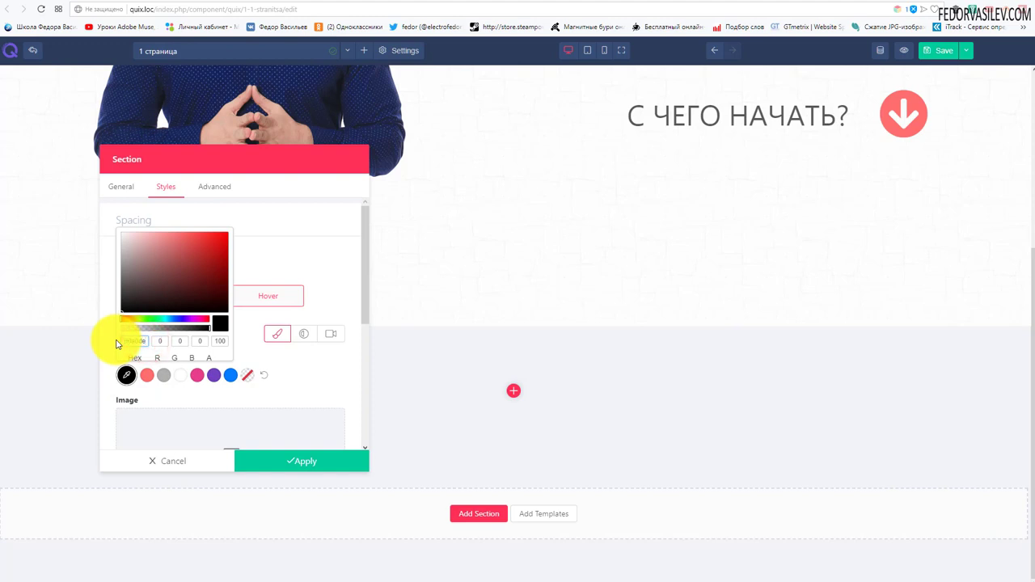
text(#00a0de)
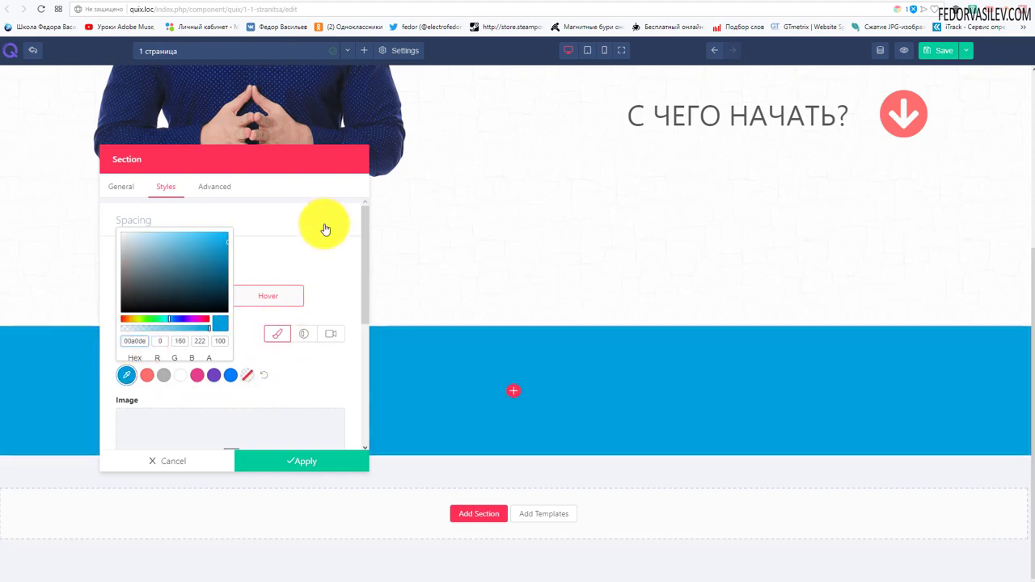
click(289, 465)
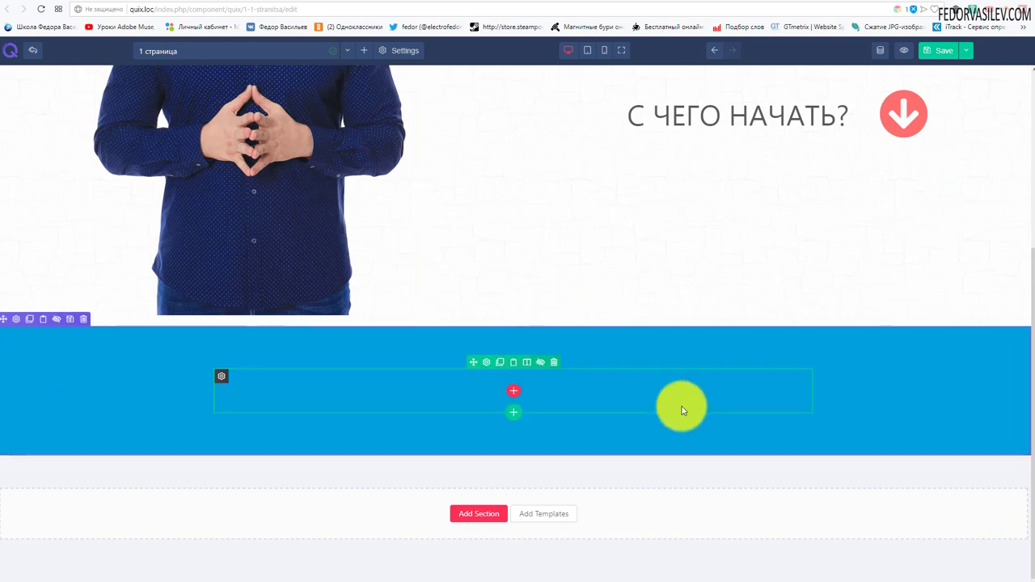
- Add a Heading element to the blue section with the title "ОБУЧЕНИЕ ОНЛАЙН", keeping the H2 tag
click(519, 393)
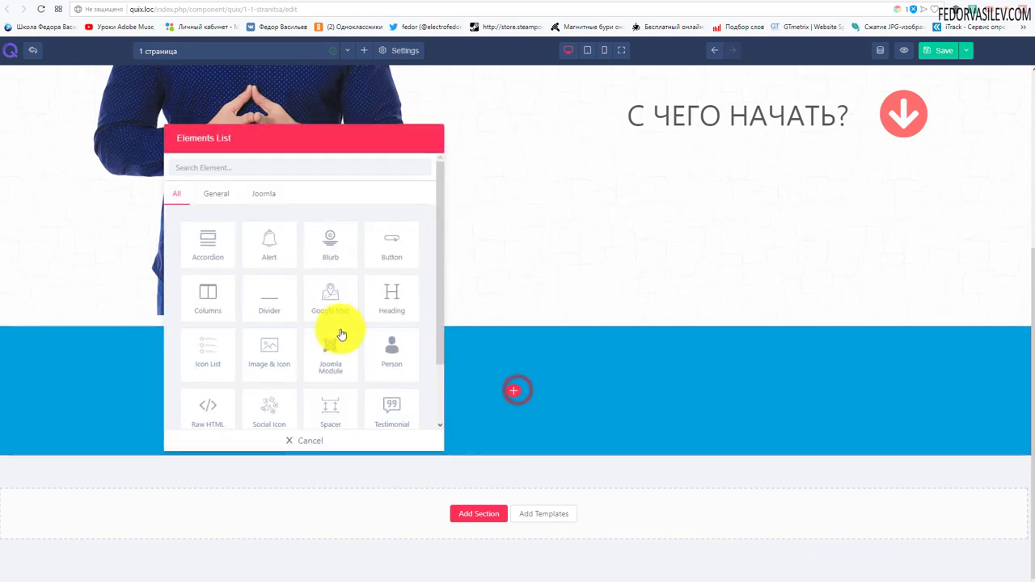
click(401, 299)
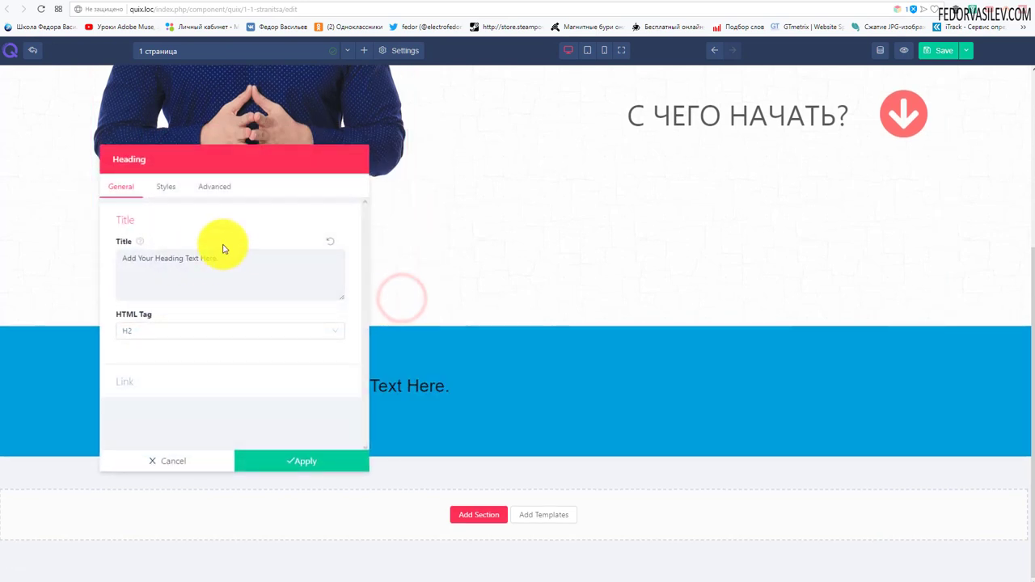
drag(229, 258, 51, 267)
text(ОБУЧЕНИЕ ОНЛАЙН)
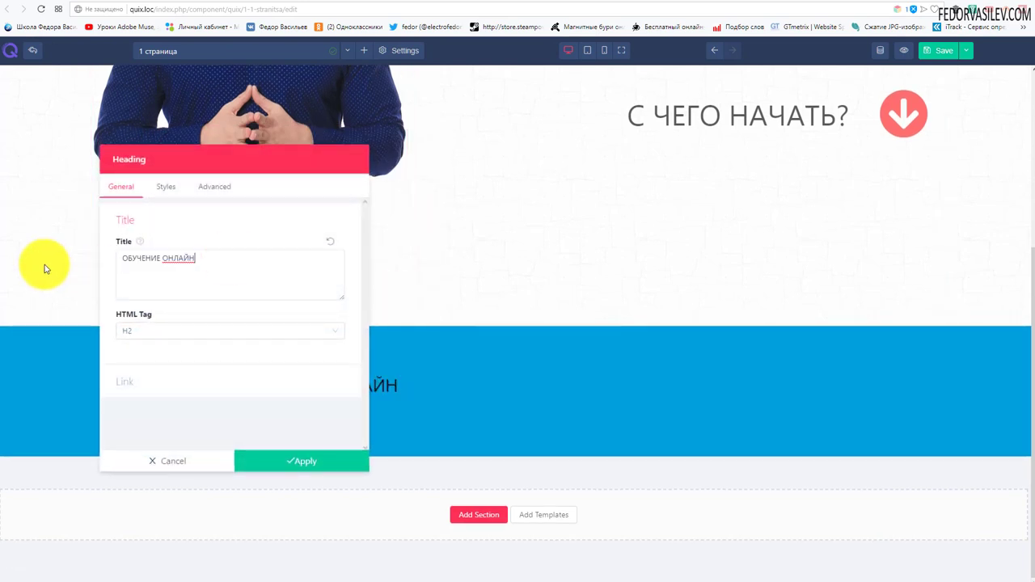
click(127, 341)
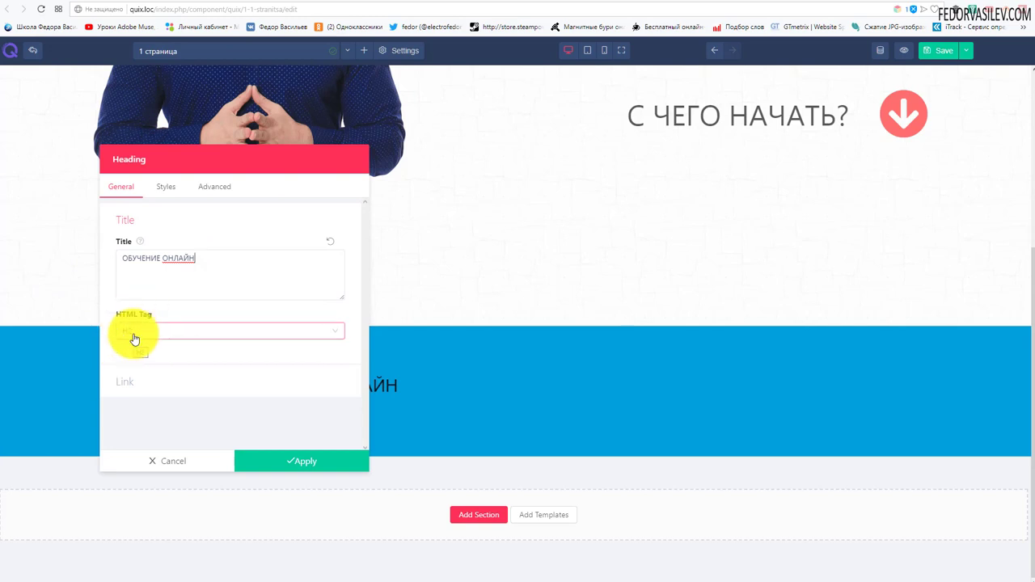
- Center the "ОБУЧЕНИЕ ОНЛАЙН" heading and move its settings dialog clear of the text
click(639, 219)
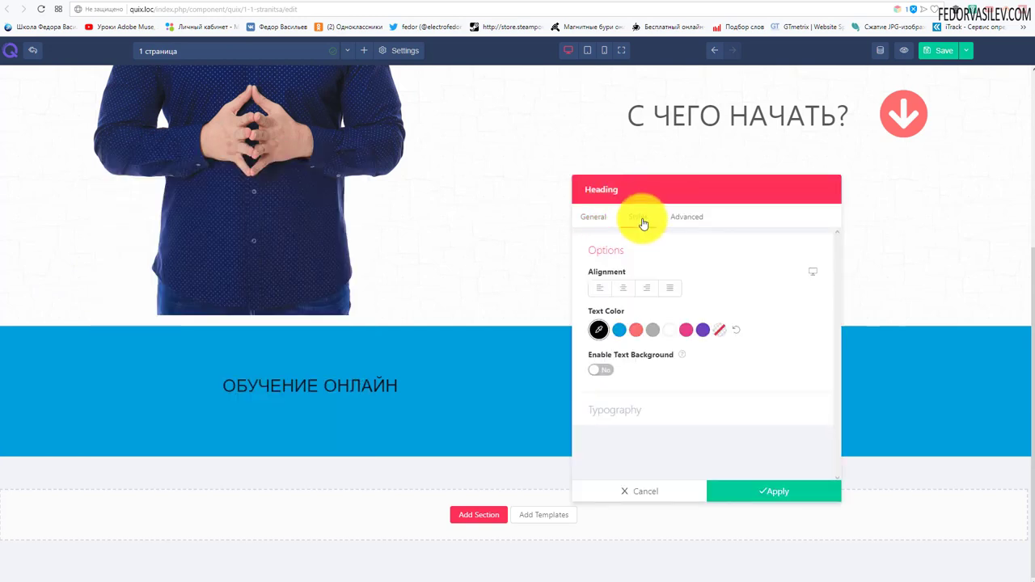
click(628, 287)
drag(620, 191, 129, 189)
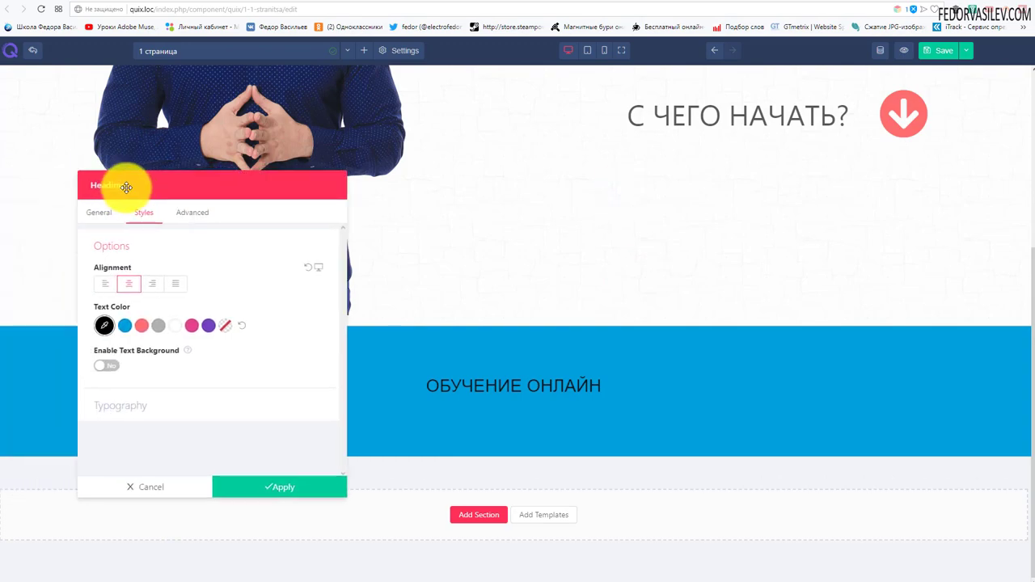